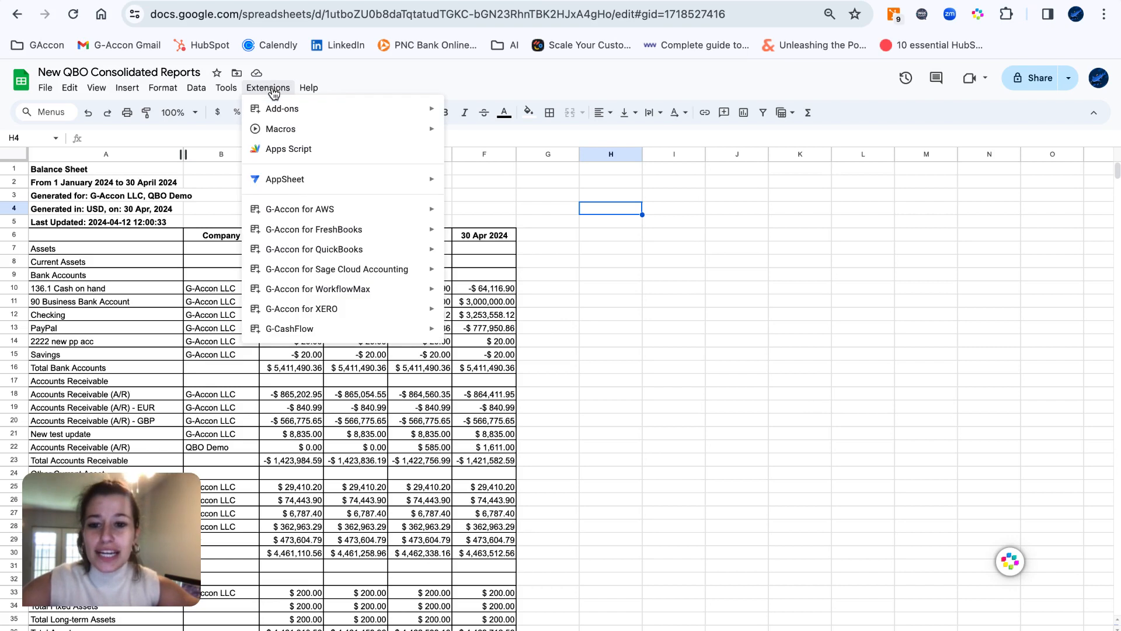
Start creating a G-Accon for QuickBooks consolidated report template
mouse_move(327, 250)
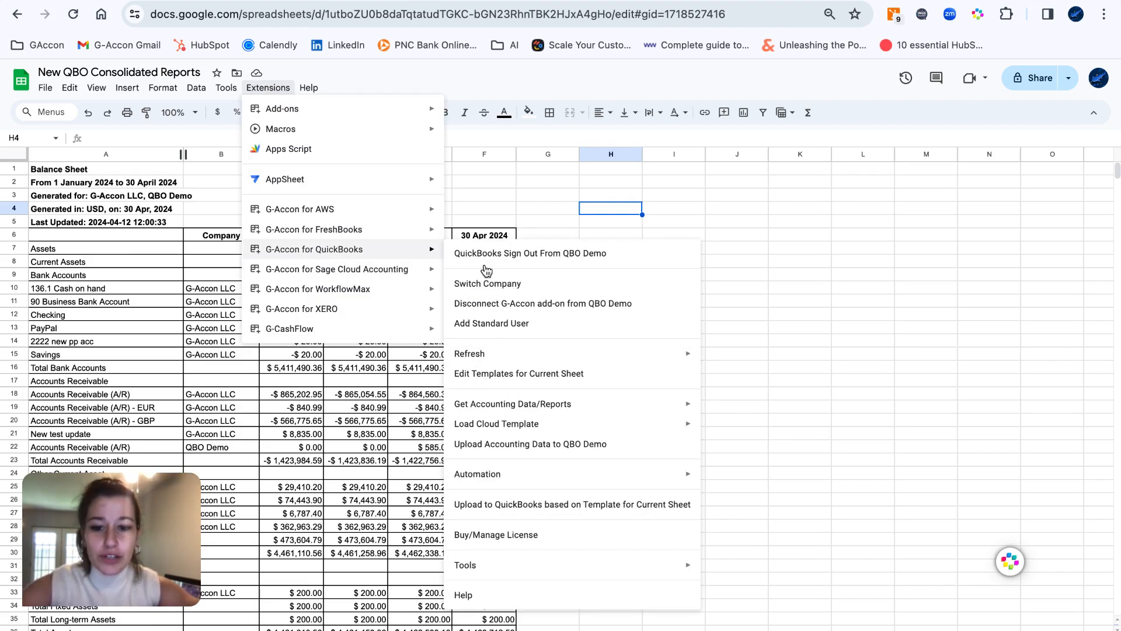
mouse_move(514, 408)
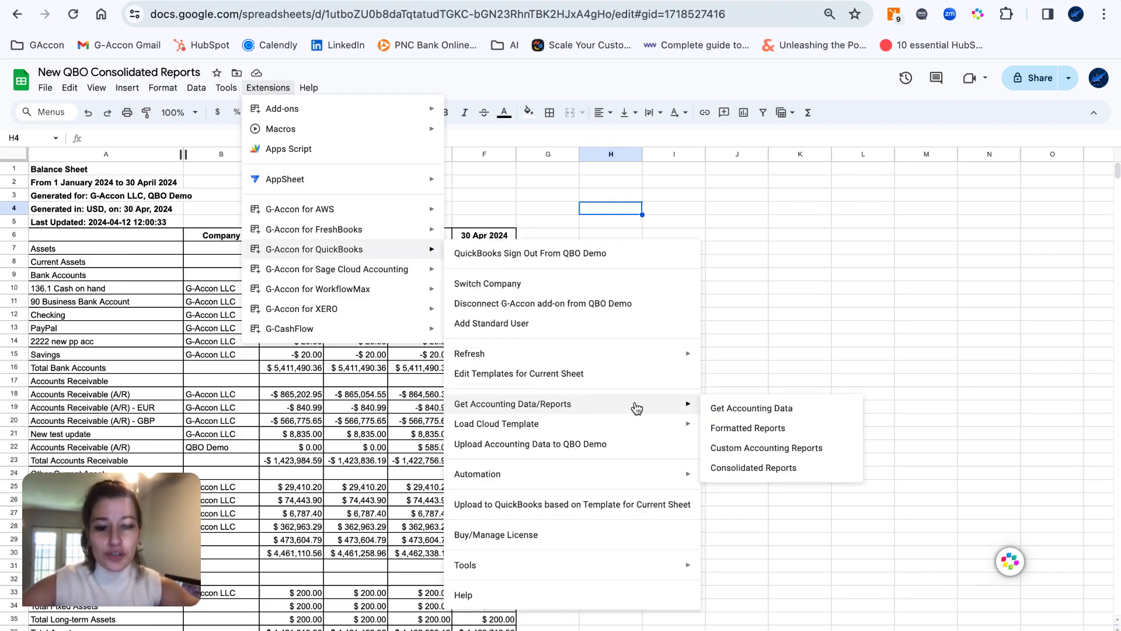
left_click(750, 469)
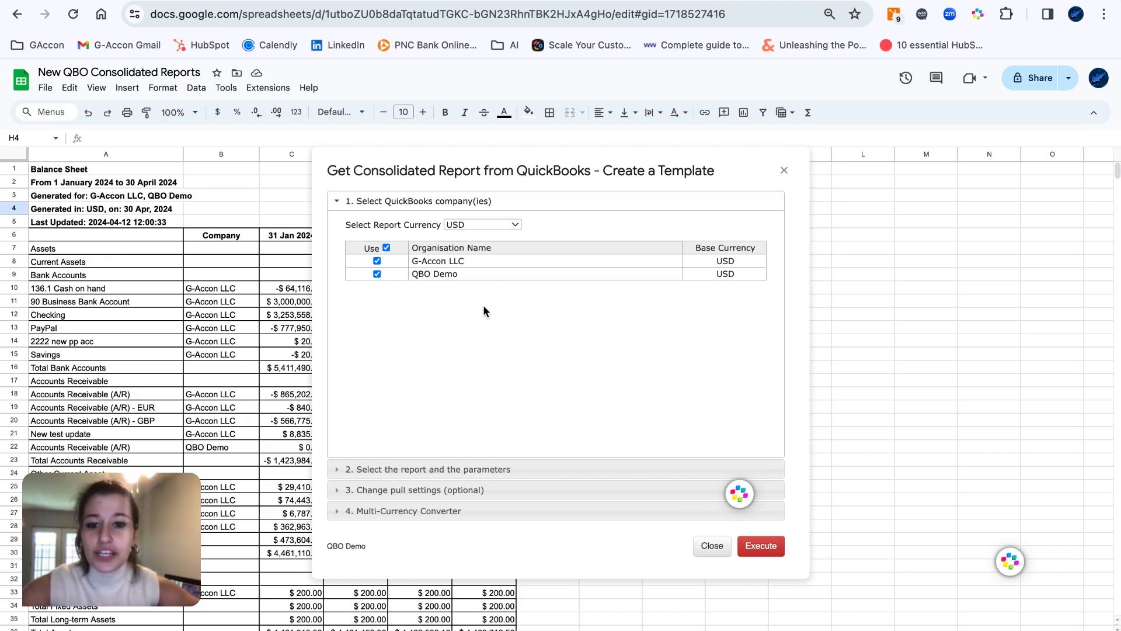
Choose the Profit And Loss report and set it to compare with 4 previous periods
left_click(451, 471)
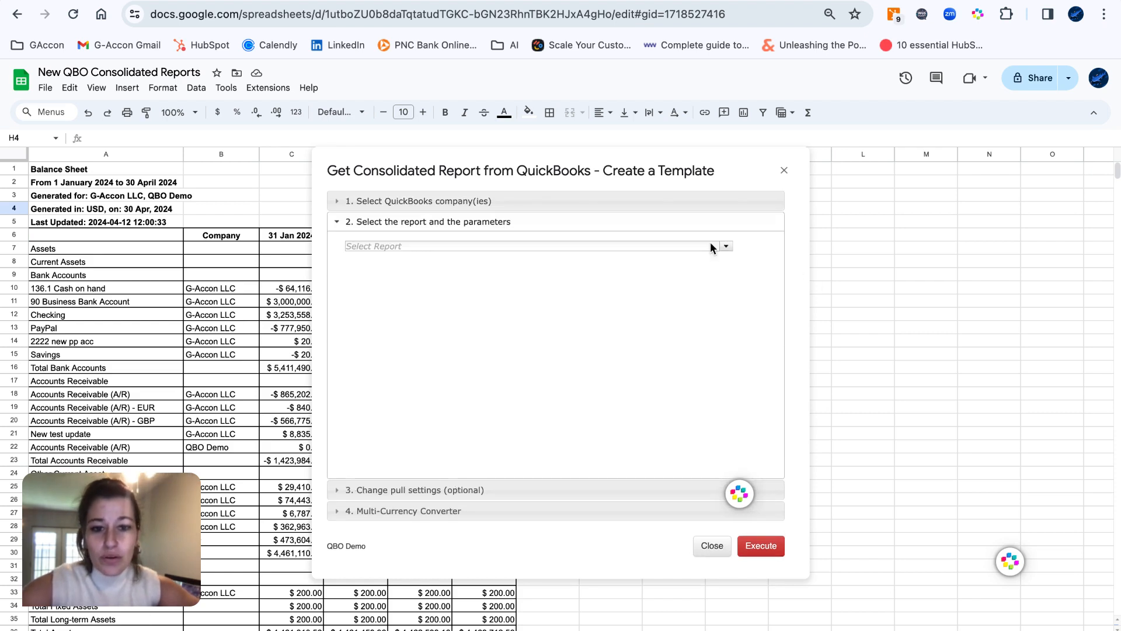
left_click(726, 246)
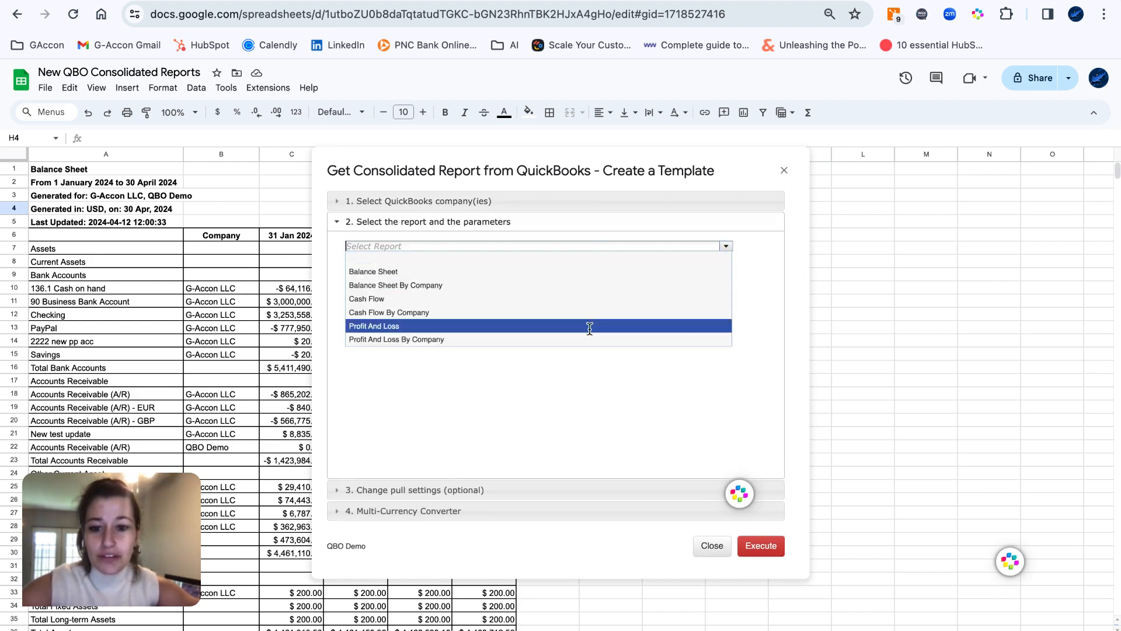
left_click(588, 331)
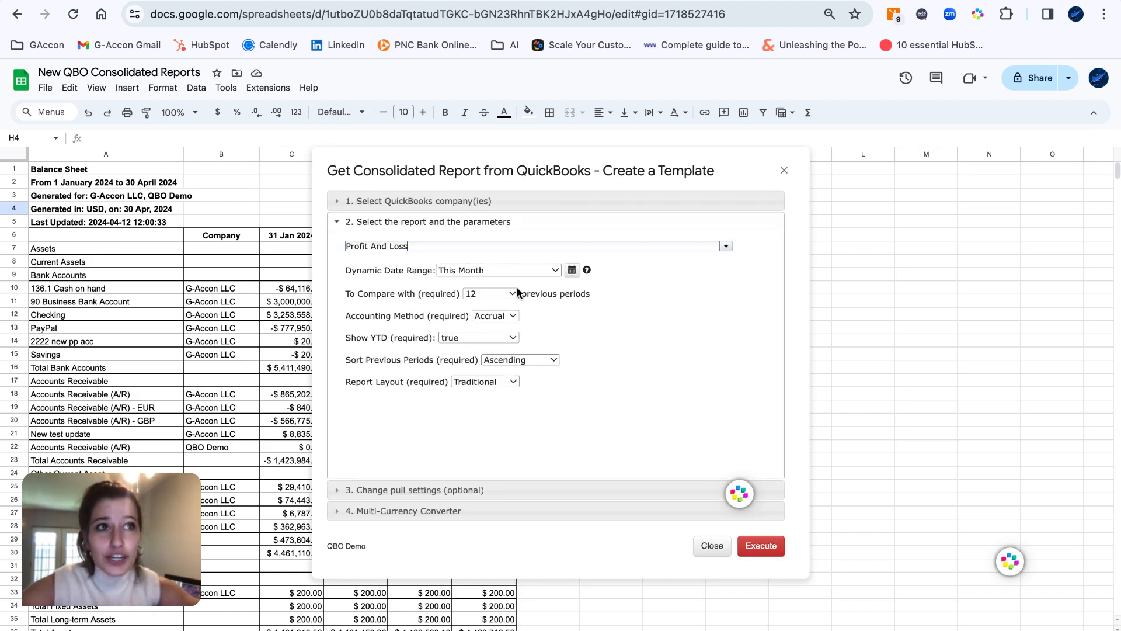
left_click(504, 292)
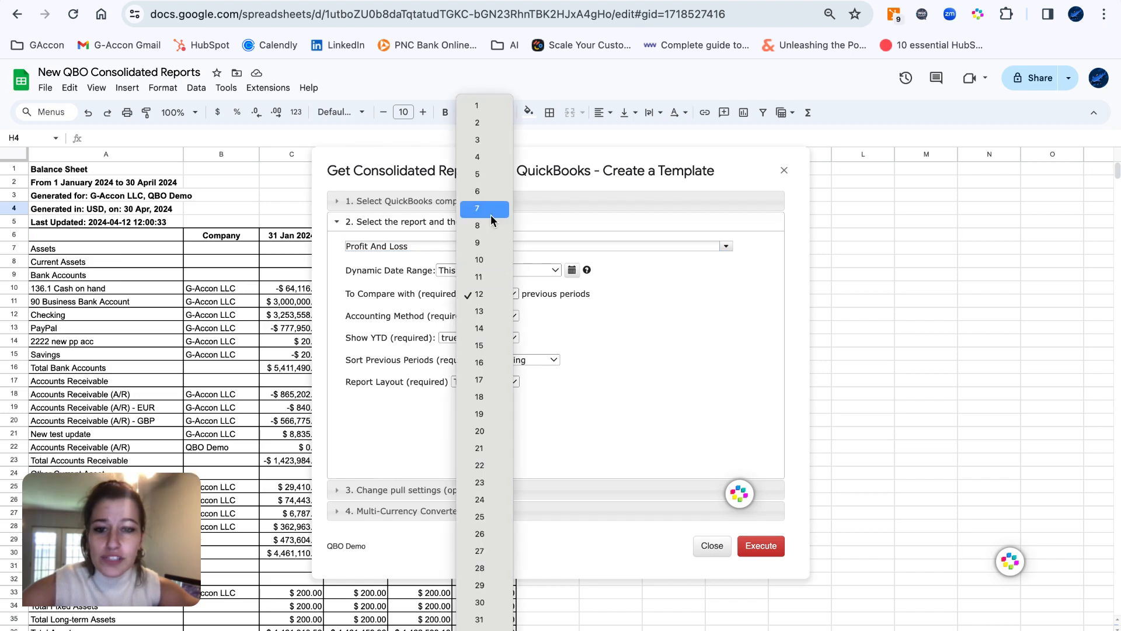
left_click(484, 158)
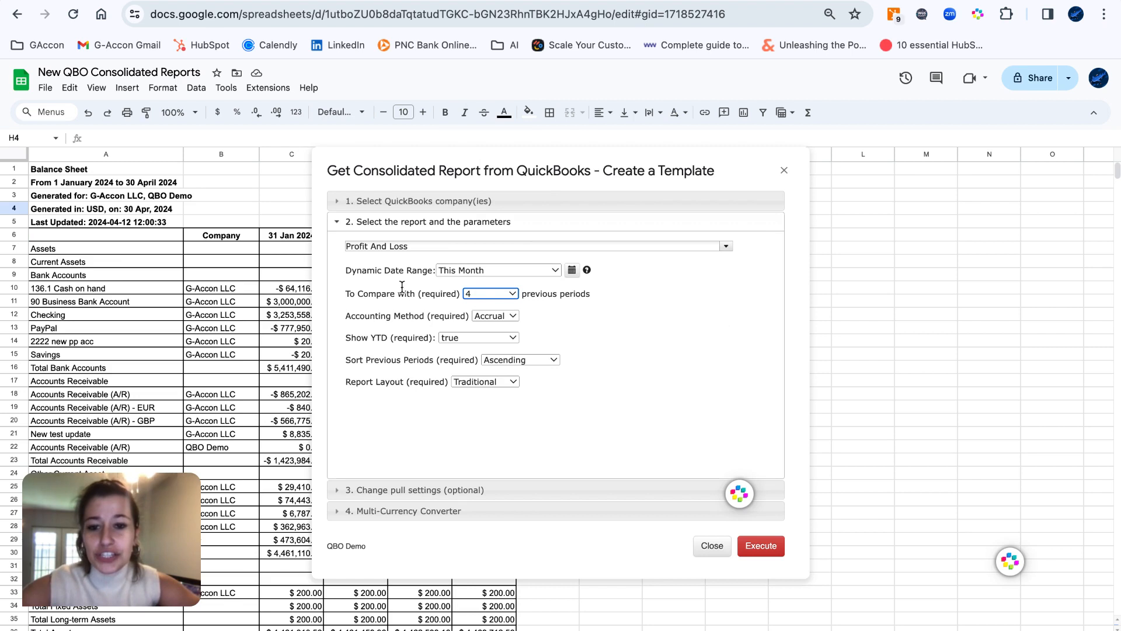
Try the static date range with its start and end date calendars, and return to the dynamic date range
left_click_drag(350, 275, 456, 273)
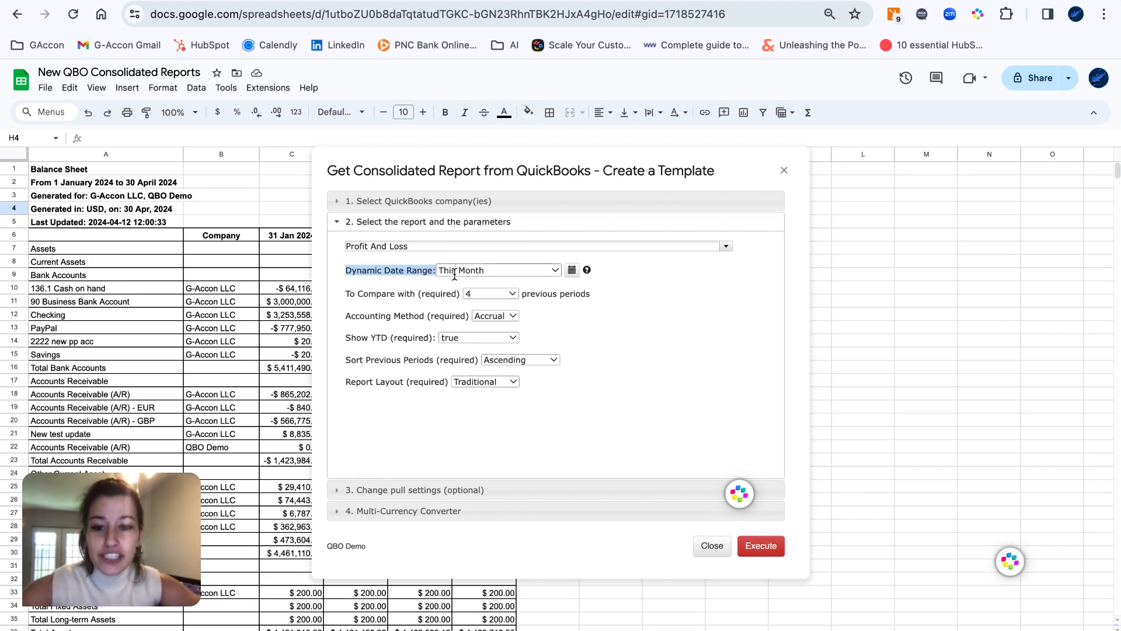
left_click(388, 273)
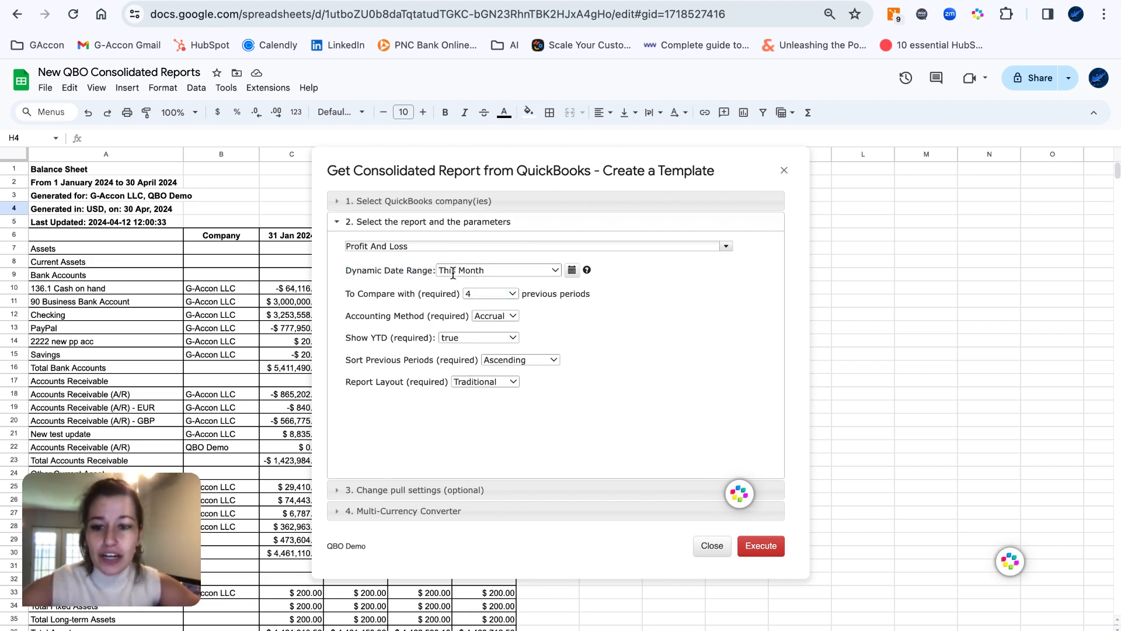
left_click(496, 270)
left_click(507, 271)
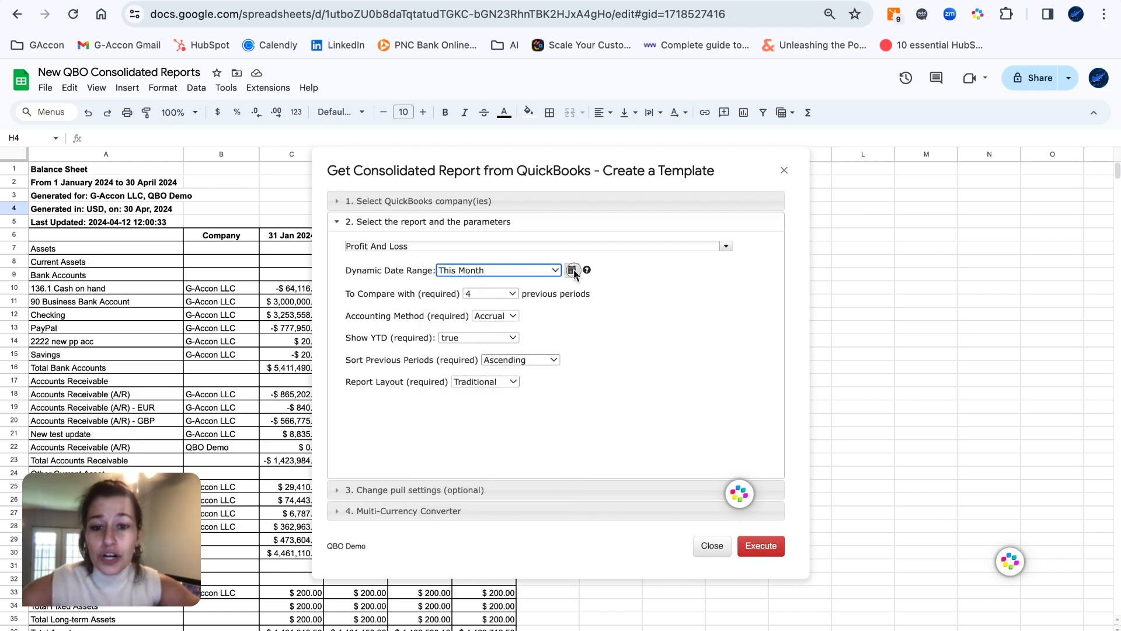
left_click(573, 270)
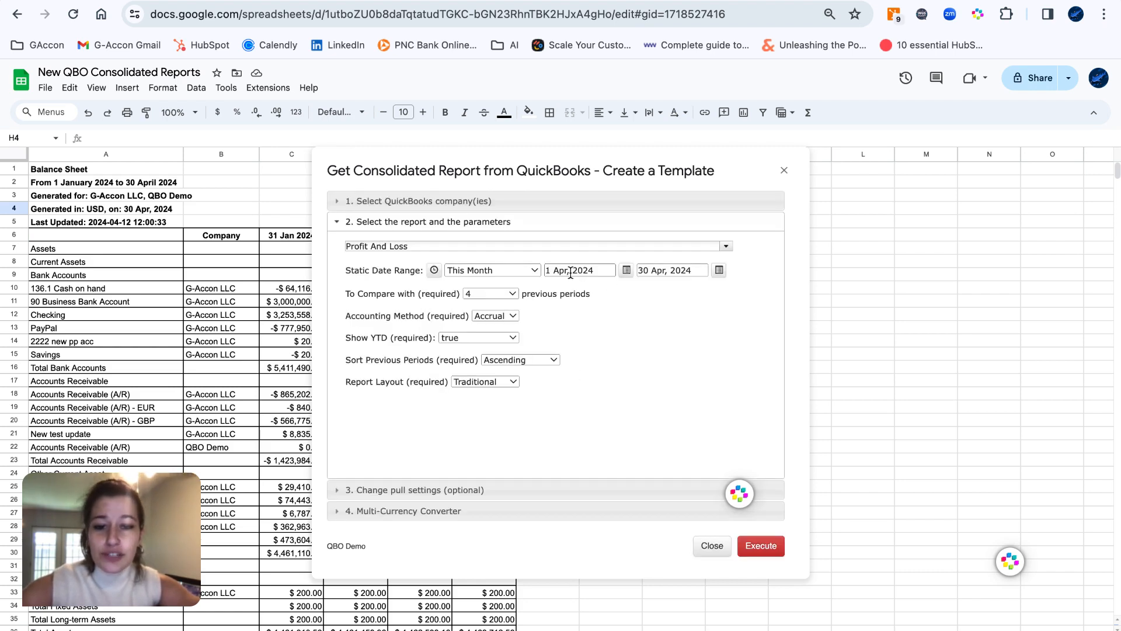
left_click(573, 271)
left_click(653, 273)
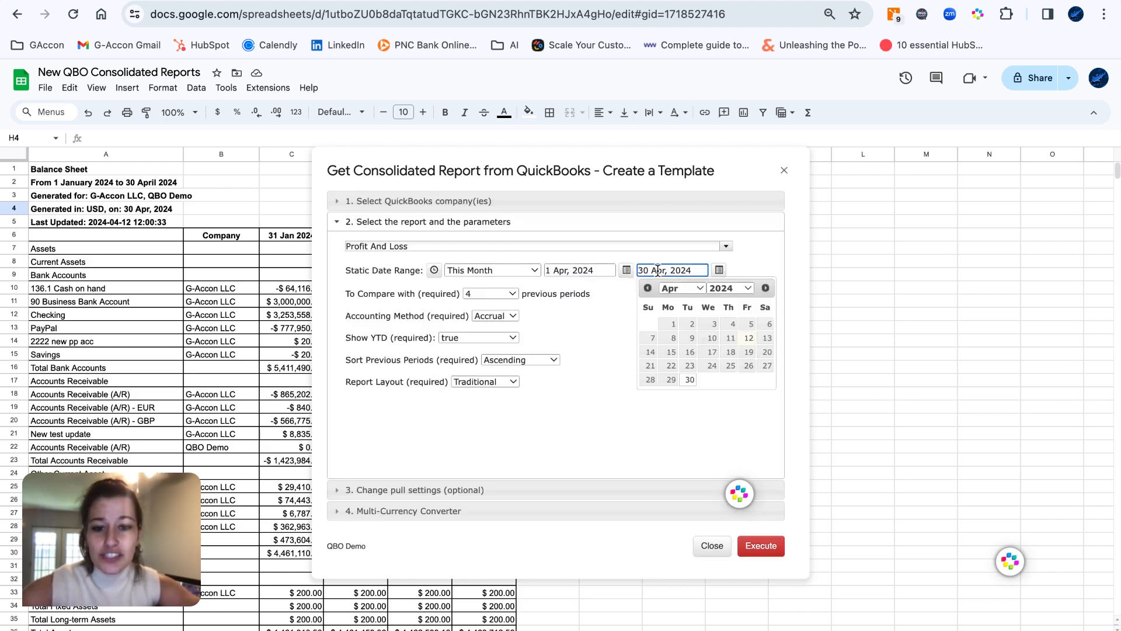
left_click(626, 271)
left_click(588, 338)
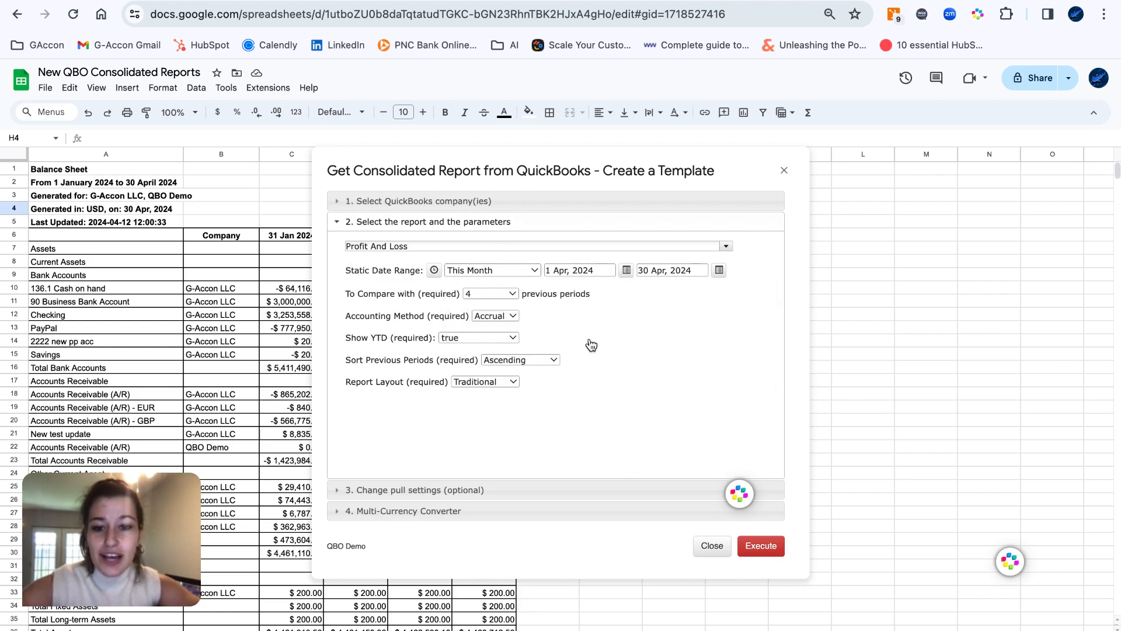
left_click(434, 271)
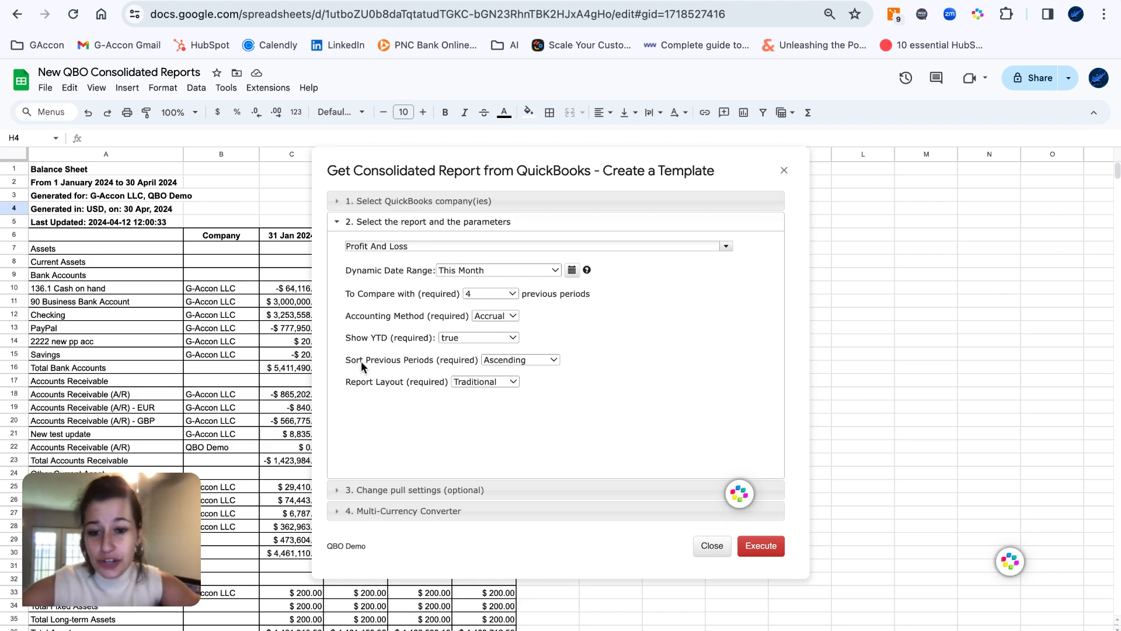
Review the optional pull settings, including the start cell address and the Create a New Sheet option
left_click(473, 490)
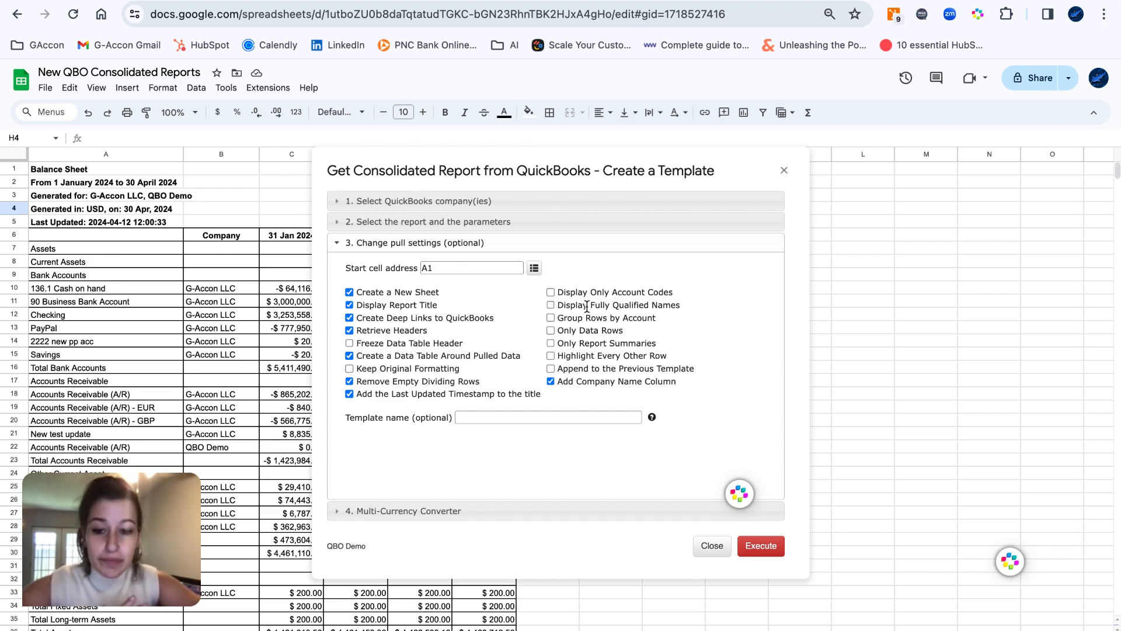
left_click_drag(465, 268, 396, 268)
left_click(391, 278)
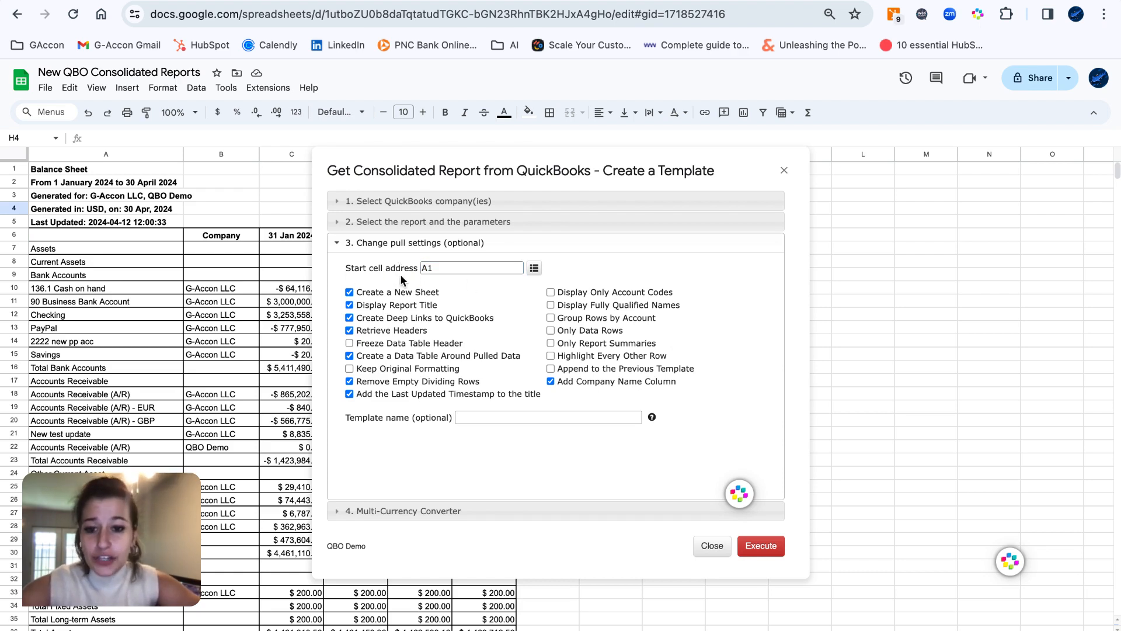
left_click_drag(355, 292, 441, 299)
left_click(409, 290)
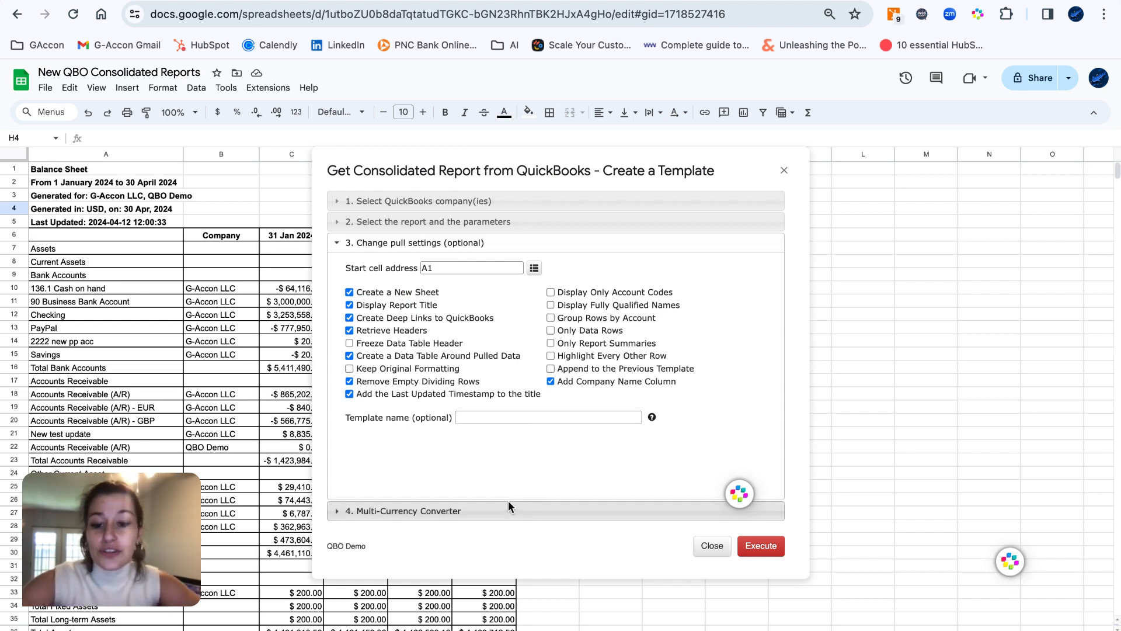
Generate the consolidated Profit and Loss report with USD as the report currency and widen its Company column
left_click(469, 511)
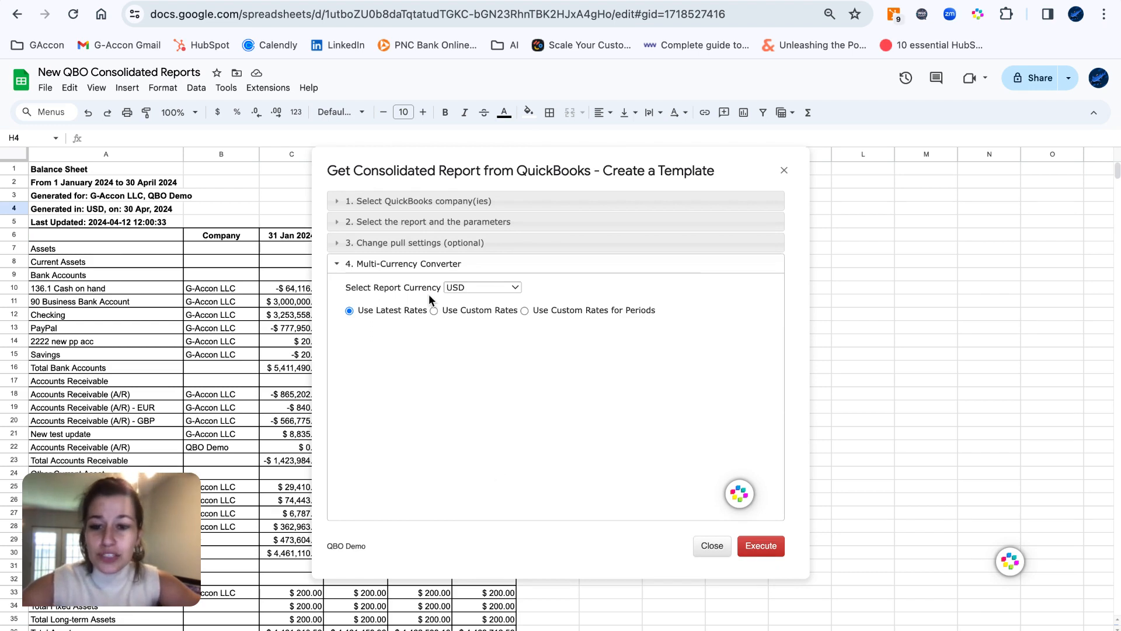
left_click(507, 288)
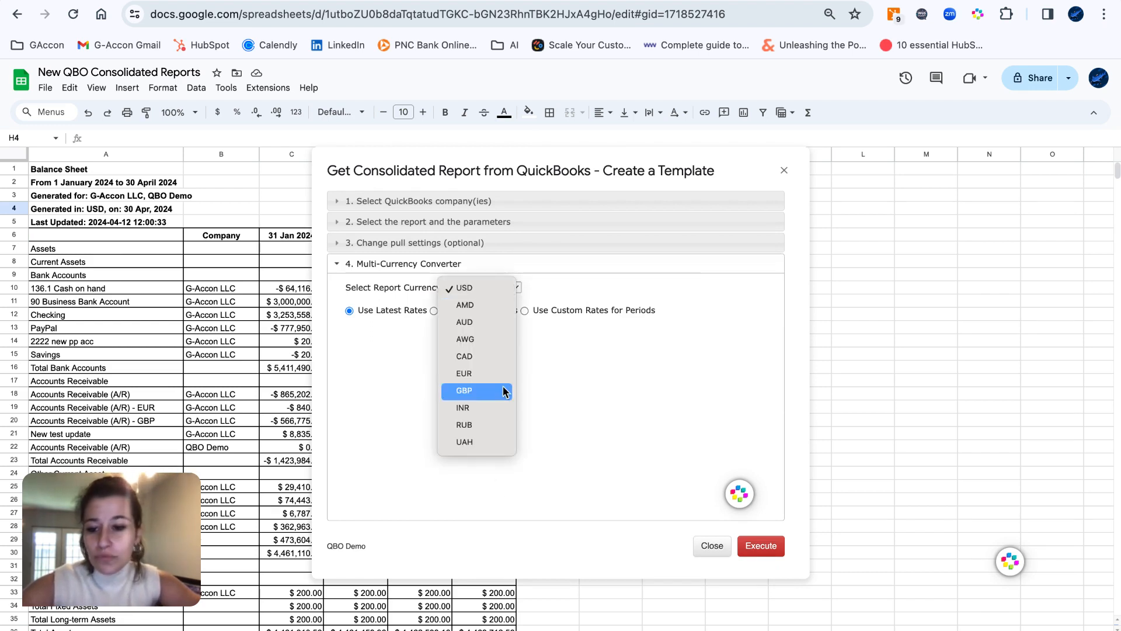
left_click(554, 291)
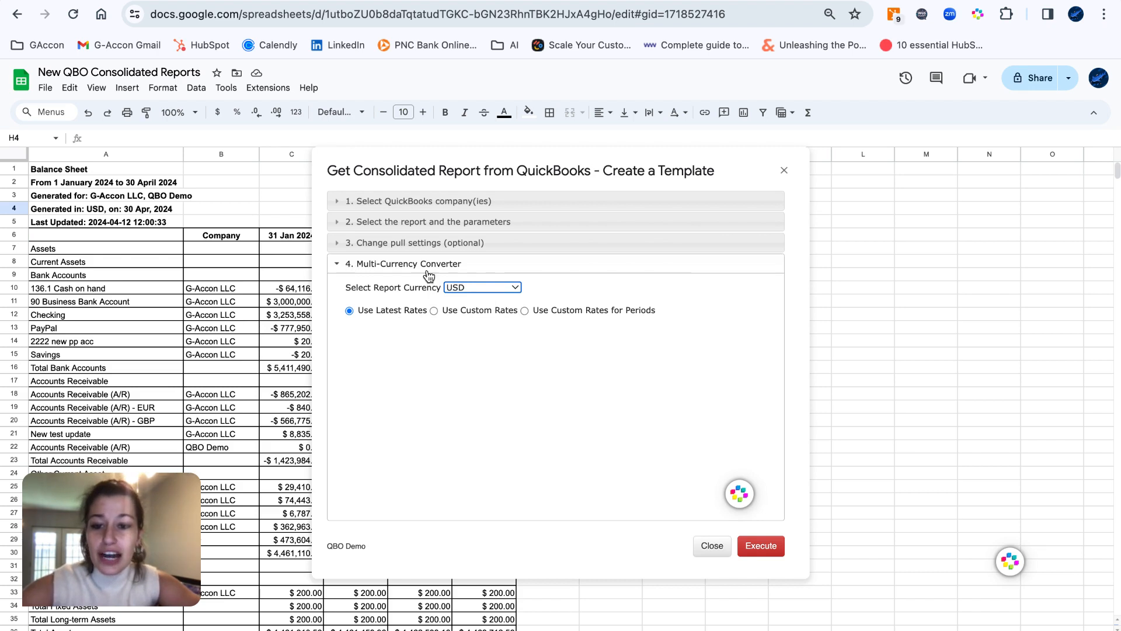
left_click(762, 547)
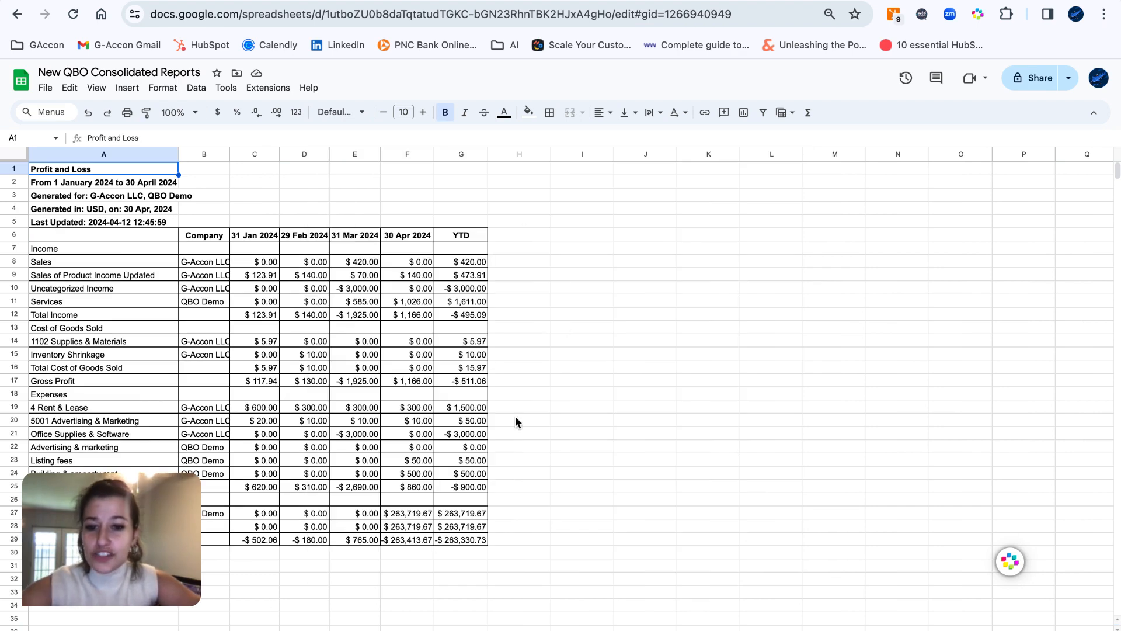
left_click_drag(231, 156, 252, 155)
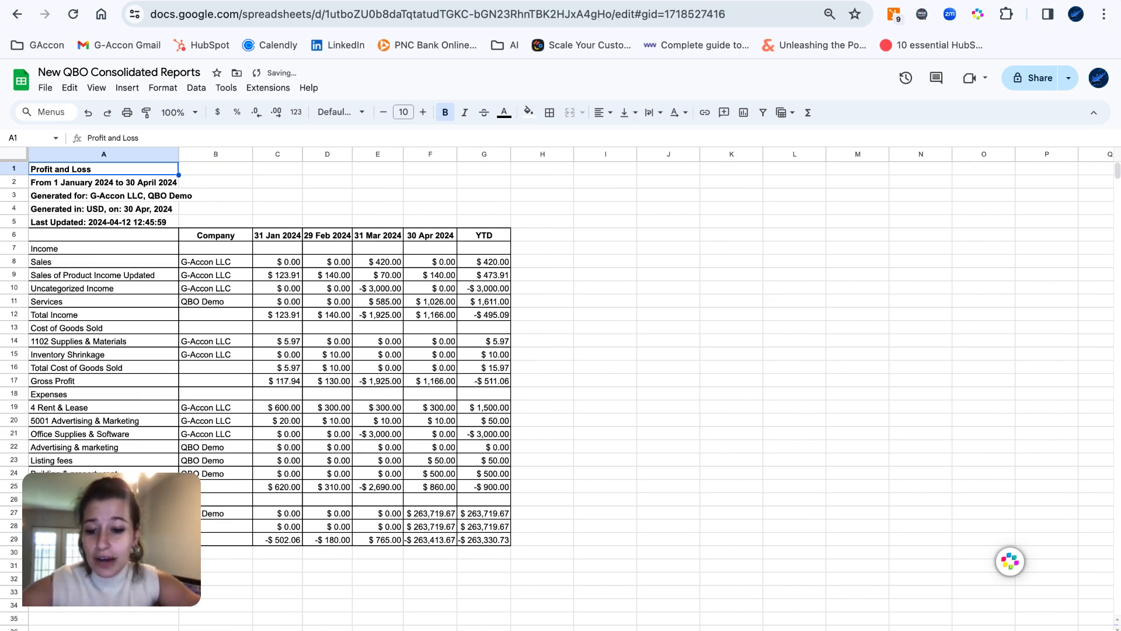
Examine the consolidated Balance Sheet's accounts by company and month, and bring up the Cash Flow report sheet
left_click(333, 629)
scroll(289, 272, "down", 1)
scroll(289, 272, "up", 1)
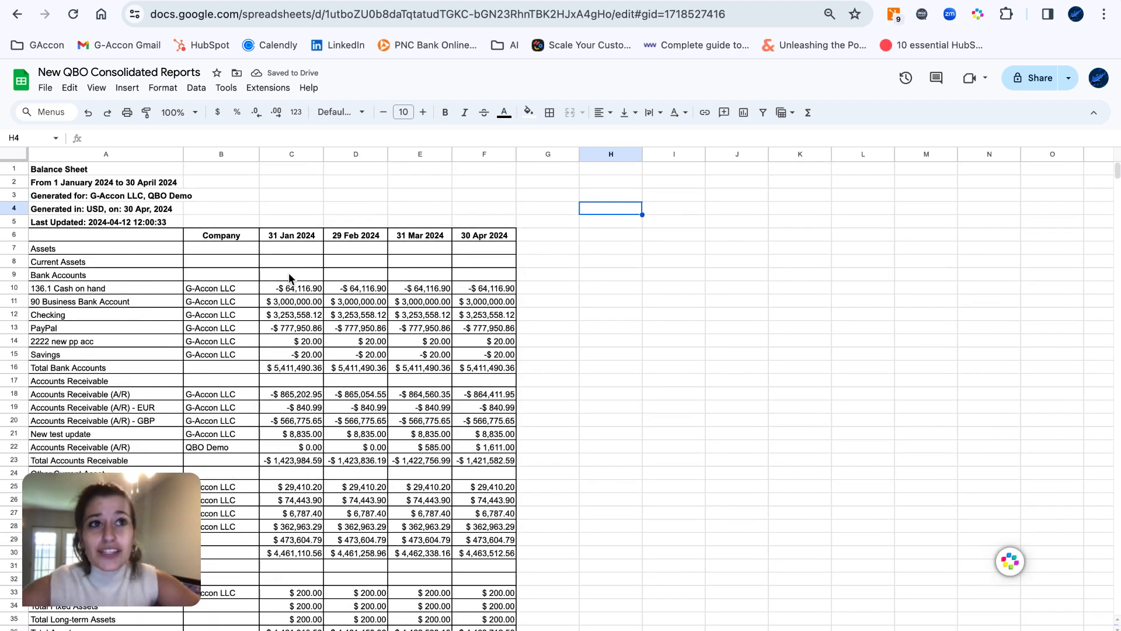
scroll(286, 313, "down", 2)
scroll(284, 313, "down", 2)
scroll(201, 356, "up", 4)
scroll(214, 410, "down", 1)
scroll(212, 409, "down", 4)
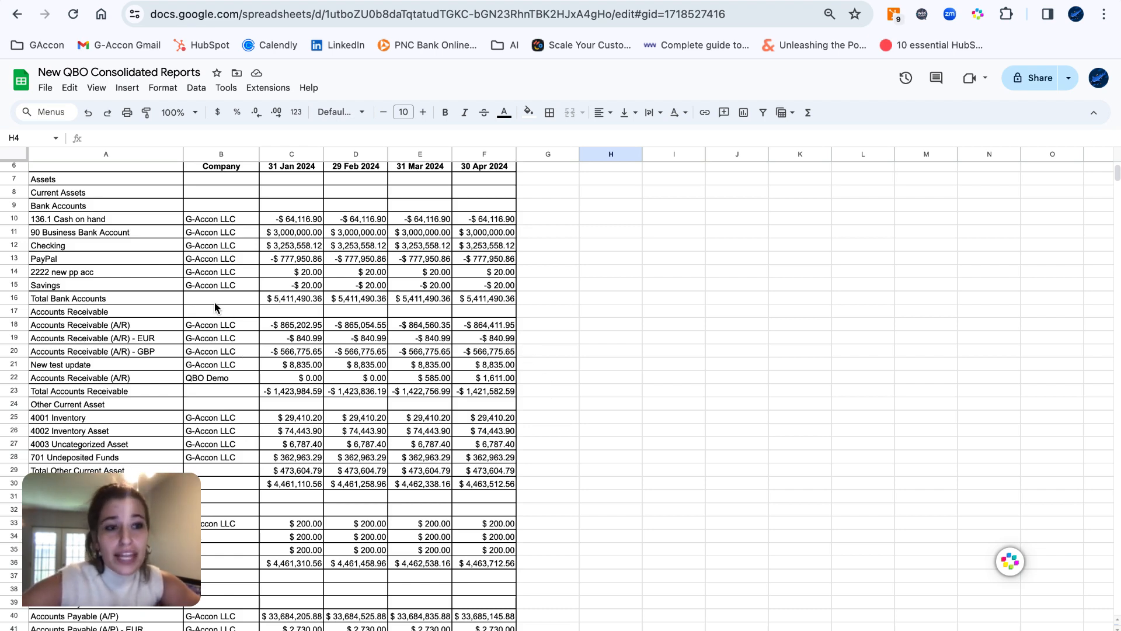
scroll(380, 349, "up", 2)
scroll(380, 349, "up", 1)
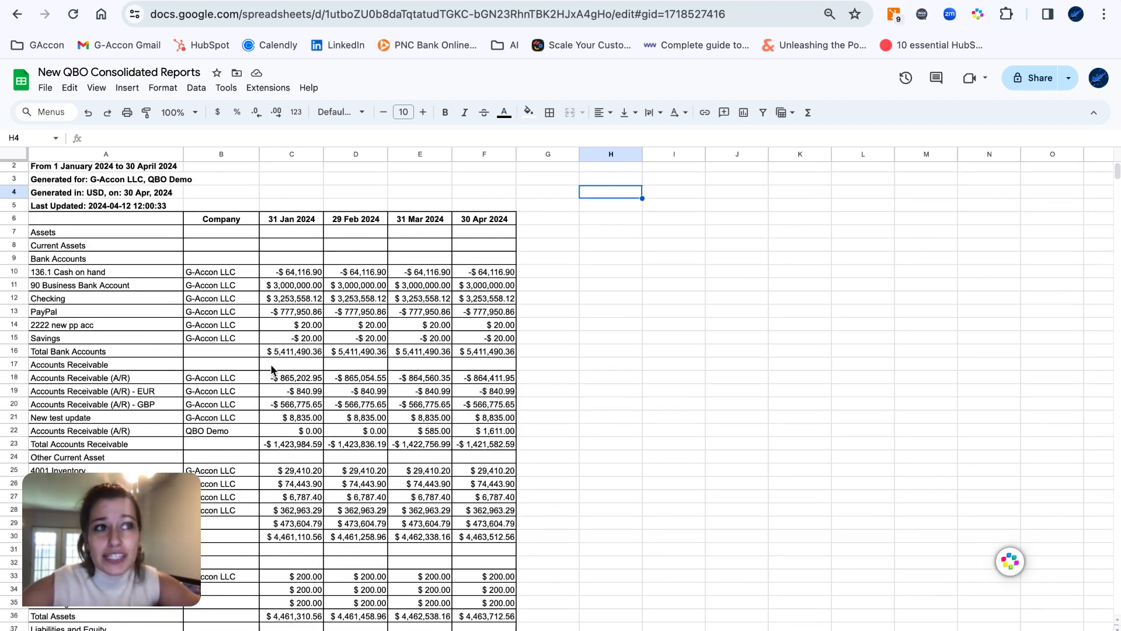
scroll(249, 188, "up", 1)
left_click(249, 186)
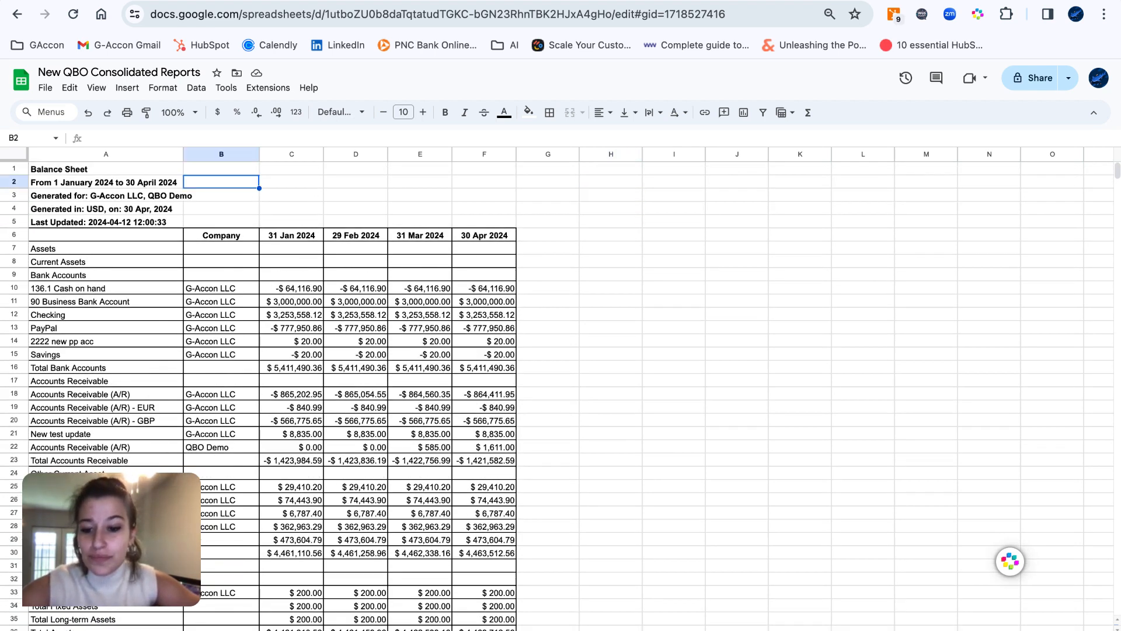
left_click(341, 630)
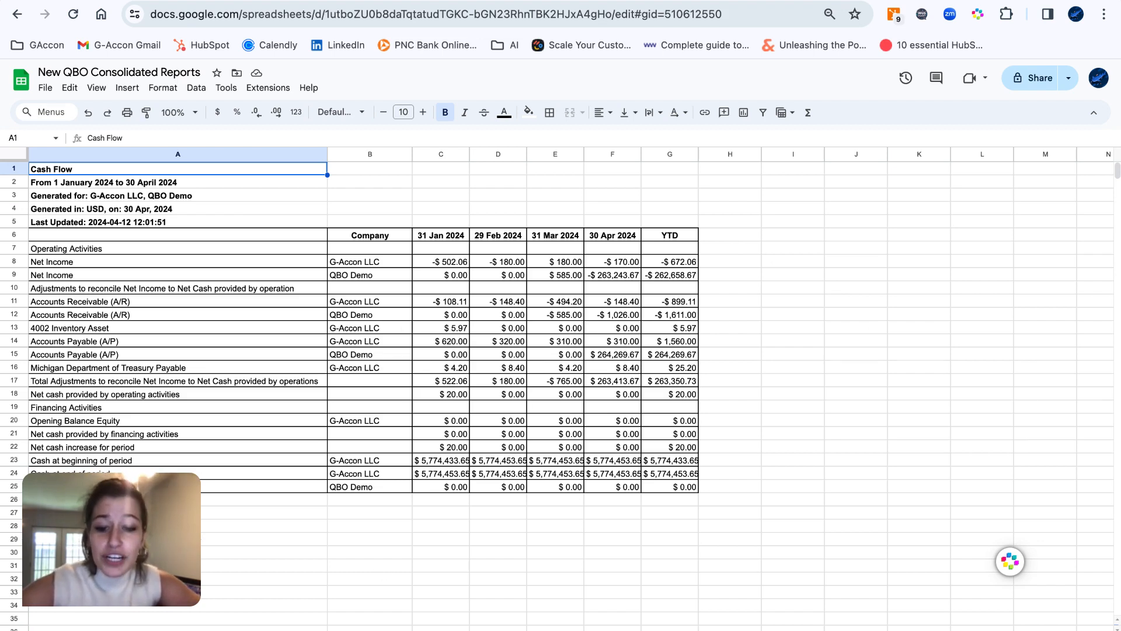
Open the Profit and Loss sheet with separate columns per company and look through its periods up to the YTD totals
left_click(654, 630)
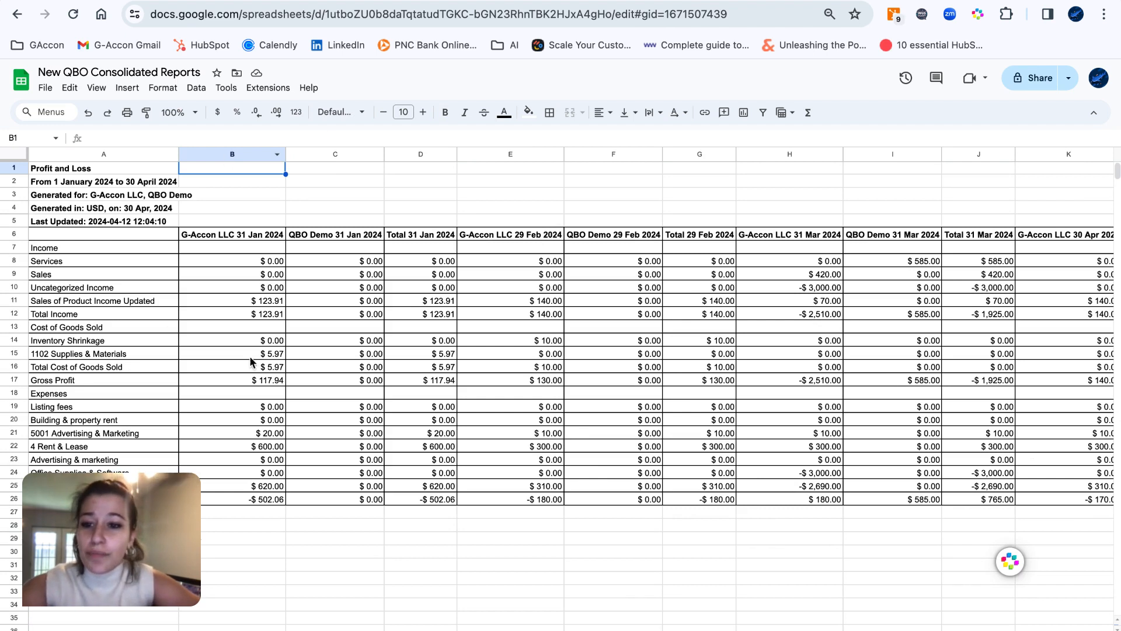
scroll(302, 356, "right", 5)
scroll(302, 356, "right", 5)
scroll(303, 357, "right", 5)
scroll(302, 356, "right", 5)
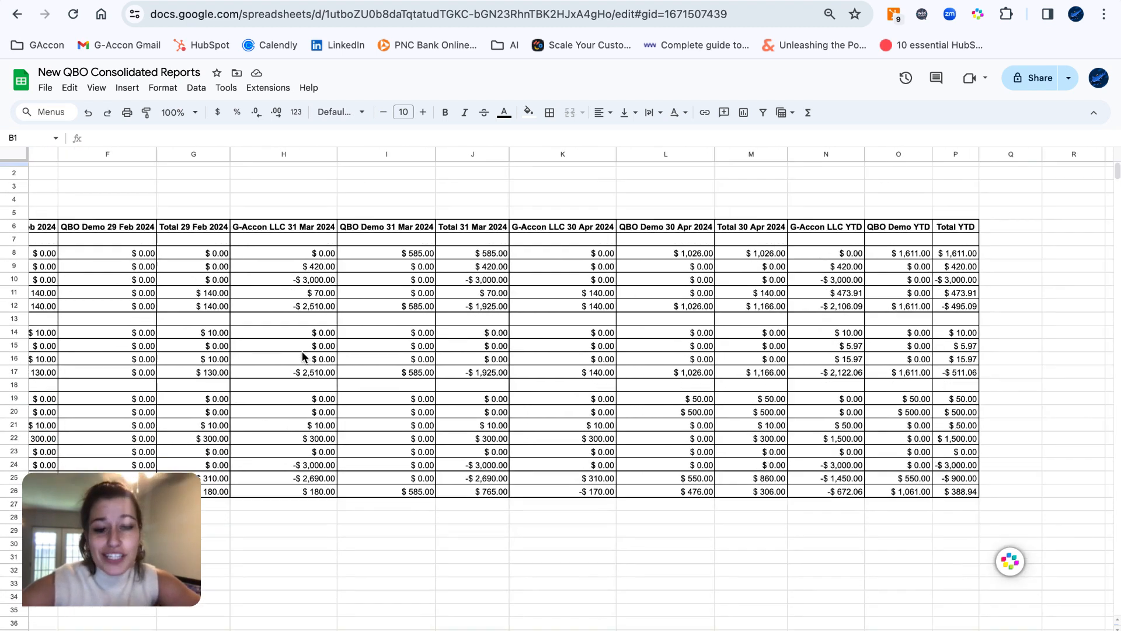
scroll(303, 356, "left", 5)
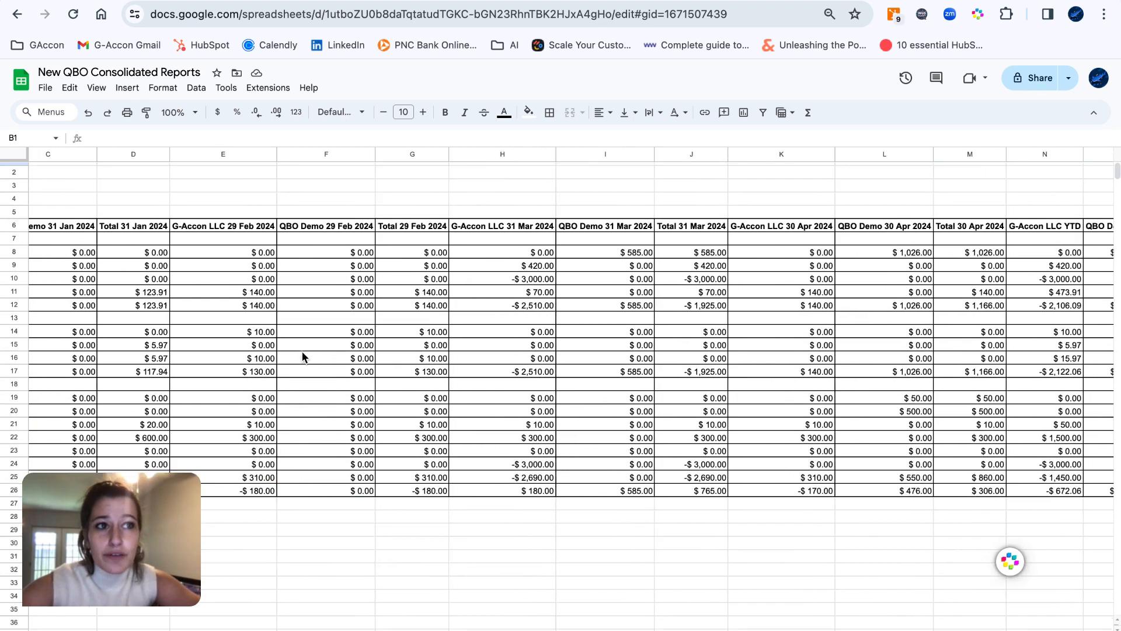
scroll(303, 357, "left", 5)
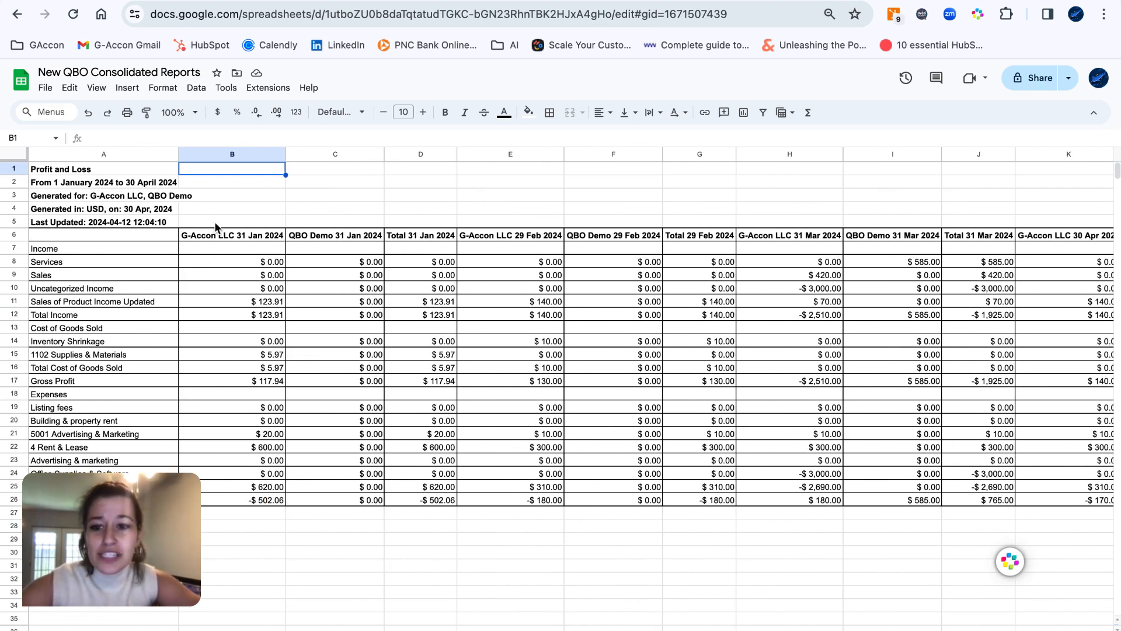
Inspect the Profit and Loss column headers for each company and monthly total from January to March 2024
left_click(296, 237)
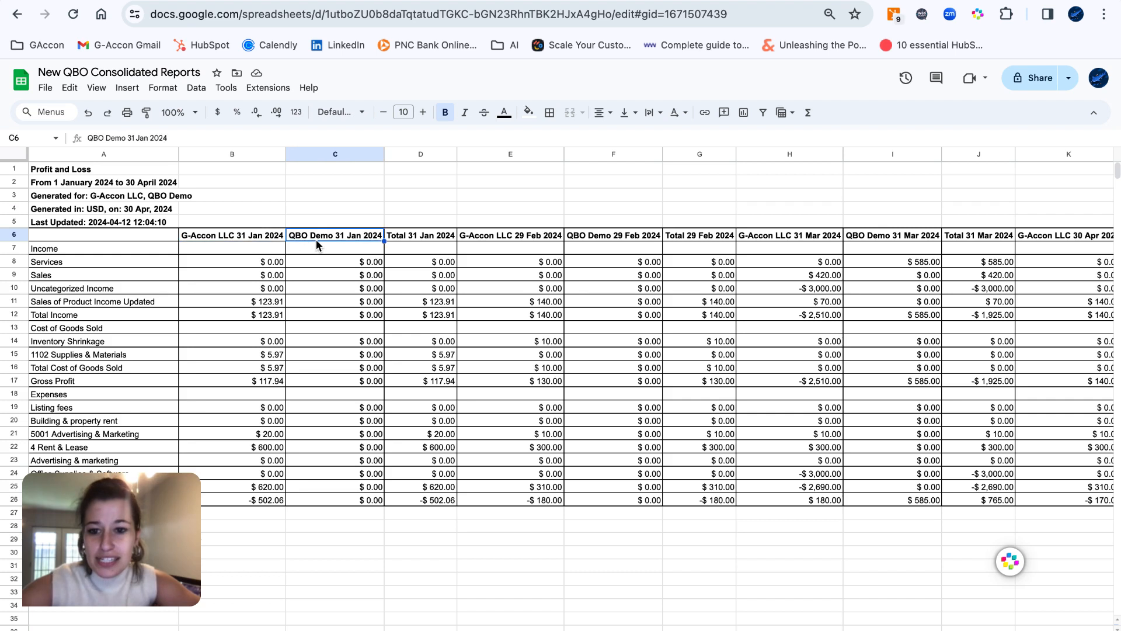
left_click(425, 236)
left_click(501, 237)
left_click(625, 238)
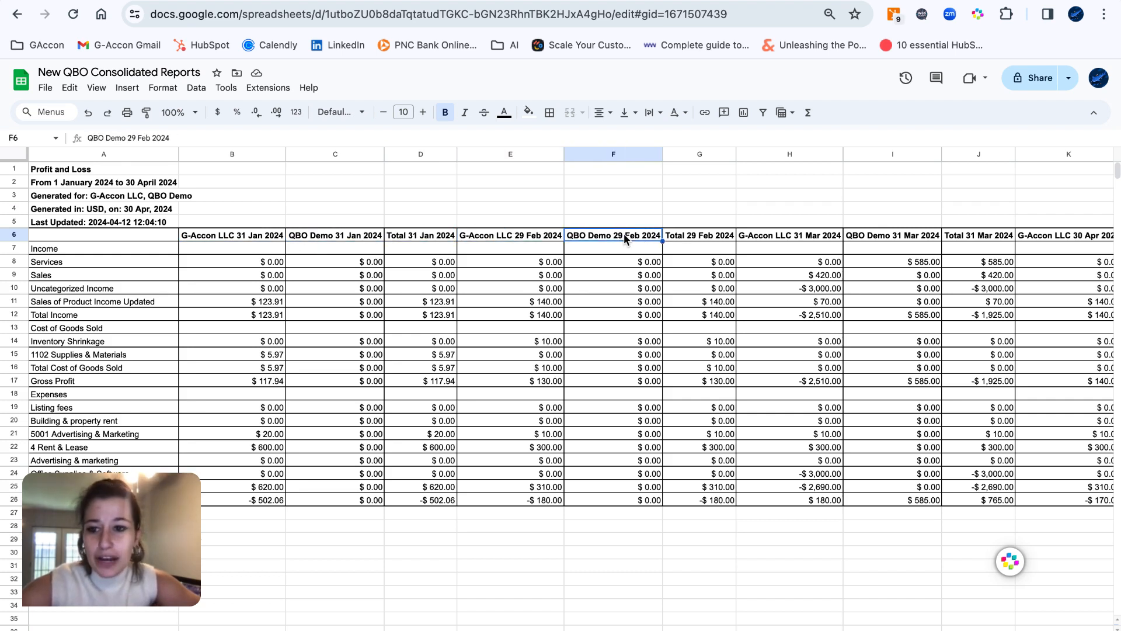
left_click(704, 237)
left_click(776, 239)
left_click(857, 240)
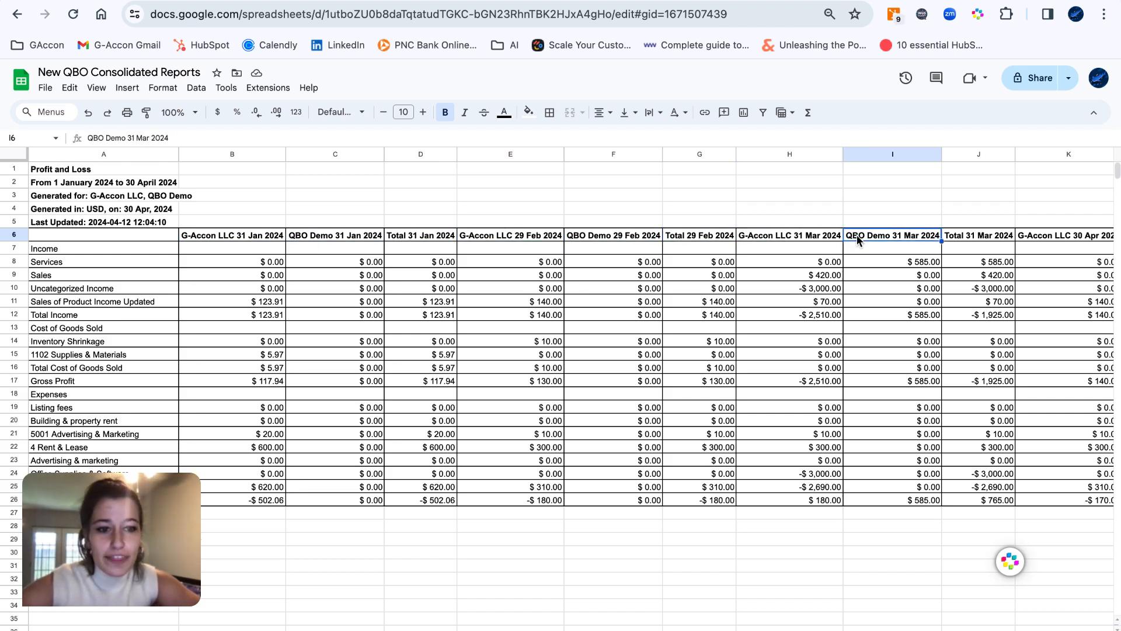
Check the Profit and Loss total header for March 2024, and look through the by-company Cash Flow sheet up to its YTD columns
left_click(957, 236)
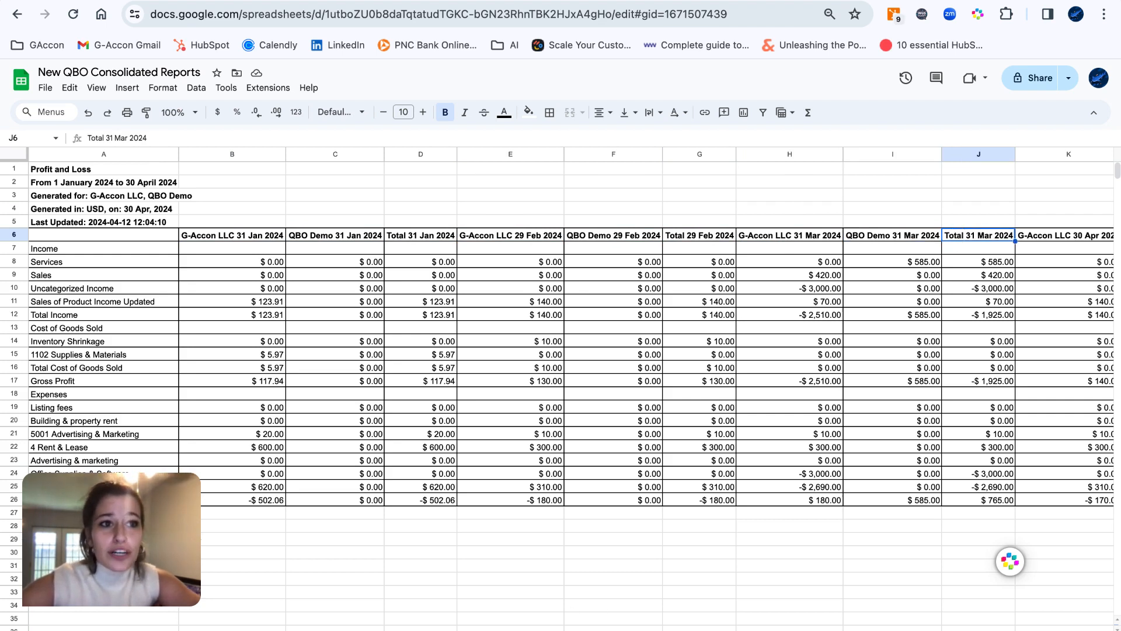
left_click(648, 630)
scroll(316, 409, "left", 2)
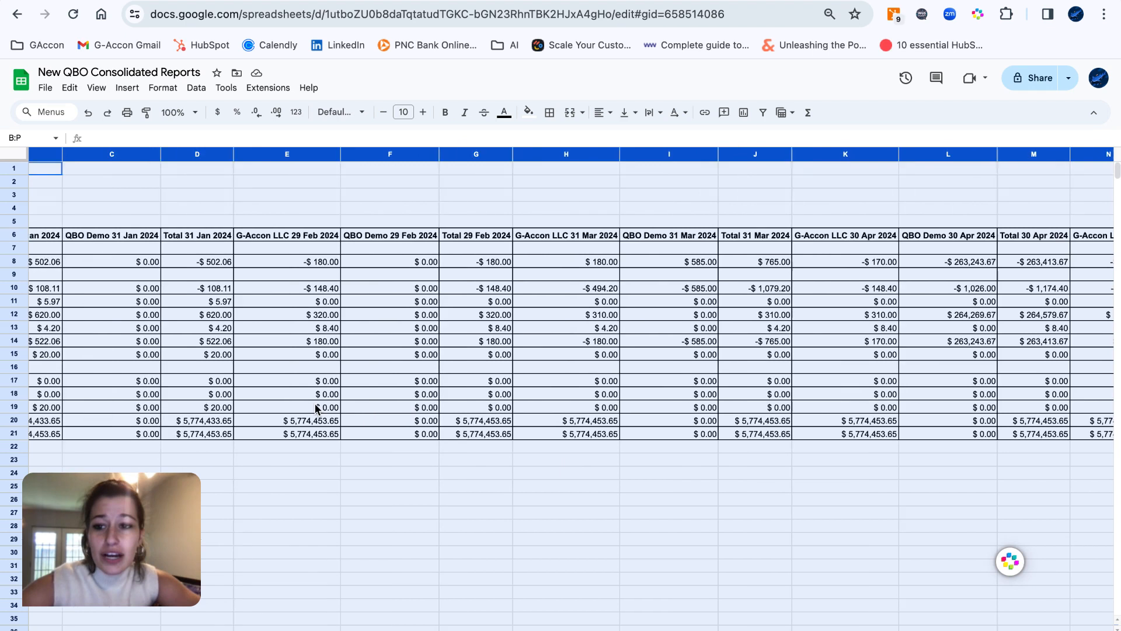
scroll(316, 408, "left", 4)
left_click(271, 449)
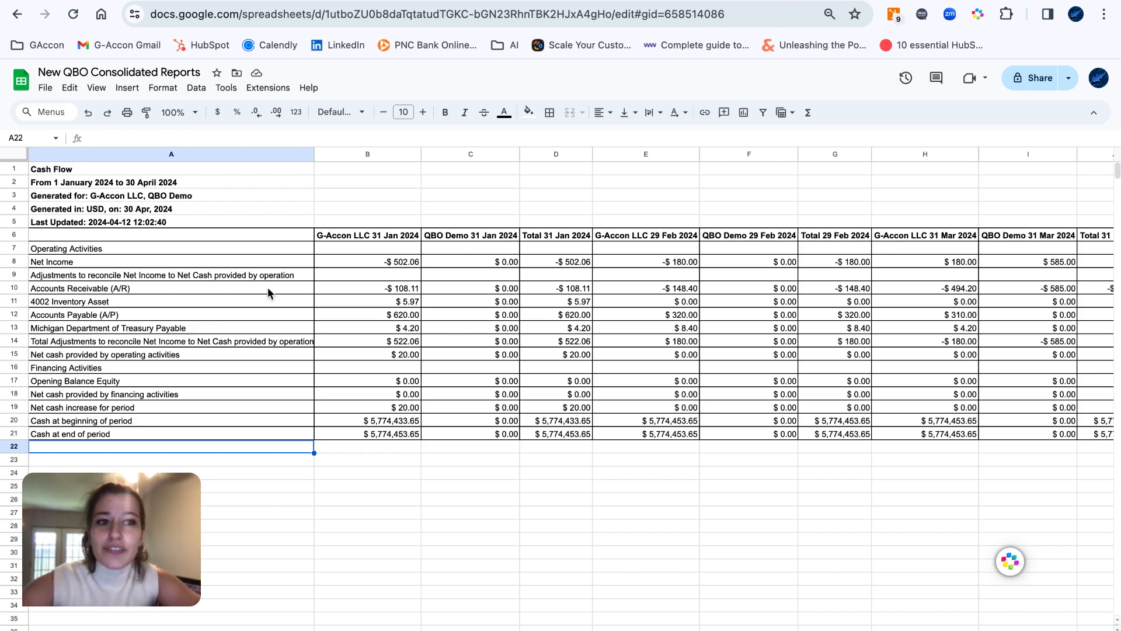
scroll(457, 339, "right", 10)
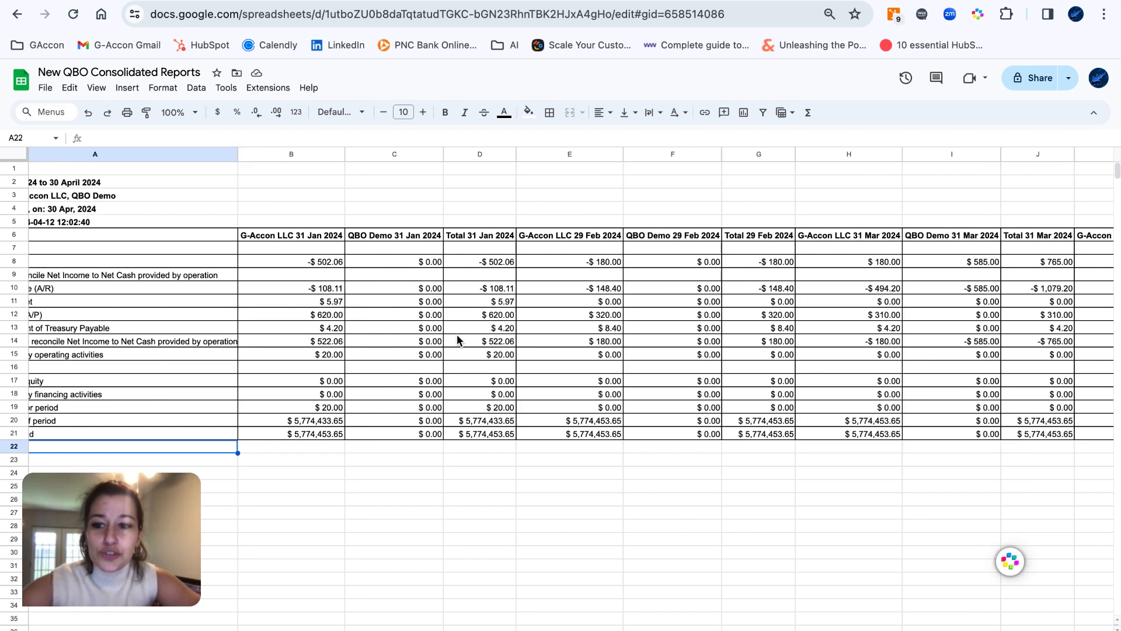
scroll(457, 338, "right", 5)
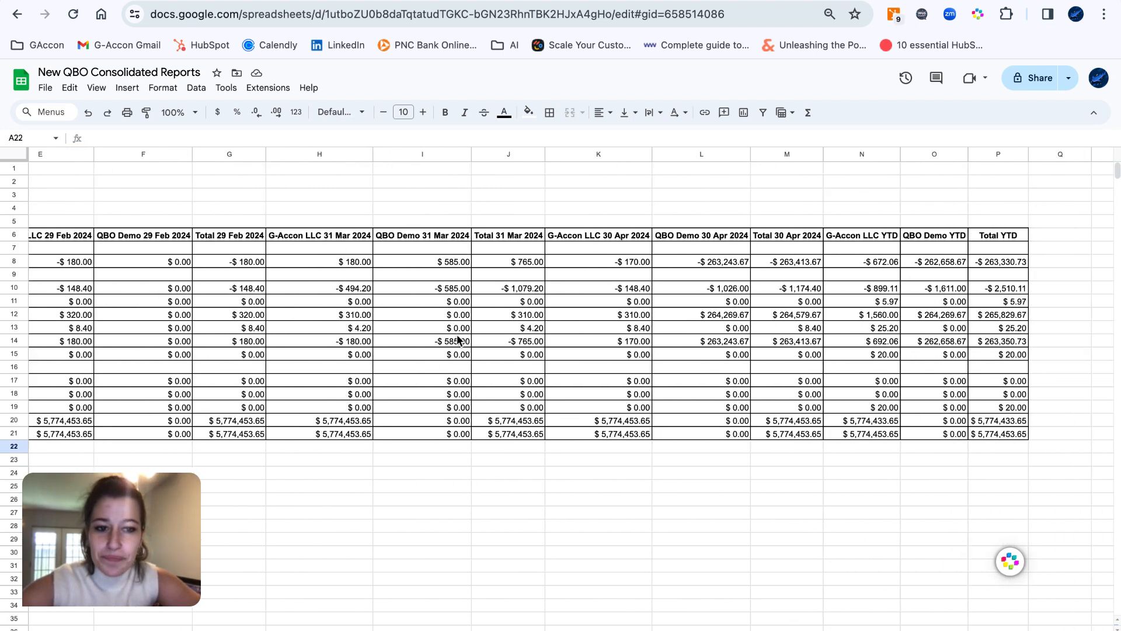
scroll(457, 339, "left", 15)
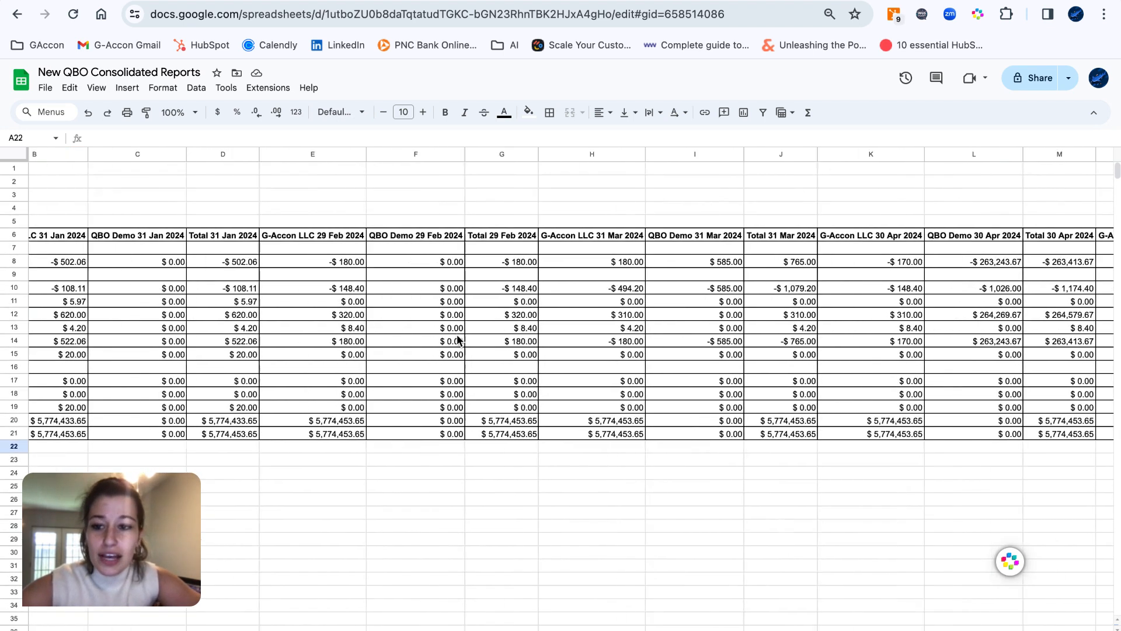
Open the Balance Sheet with separate columns per company and look through its monthly columns from January to April 2024
key("ctrl+shift+Page_Up")
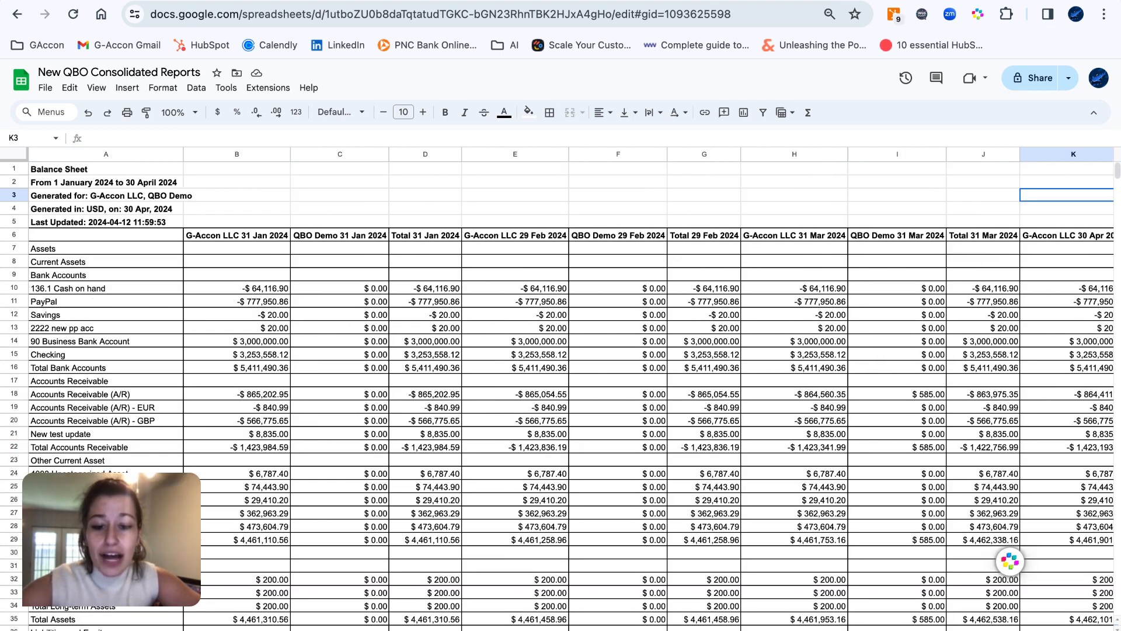
scroll(327, 292, "down", 1)
scroll(328, 295, "up", 2)
scroll(201, 323, "right", 2)
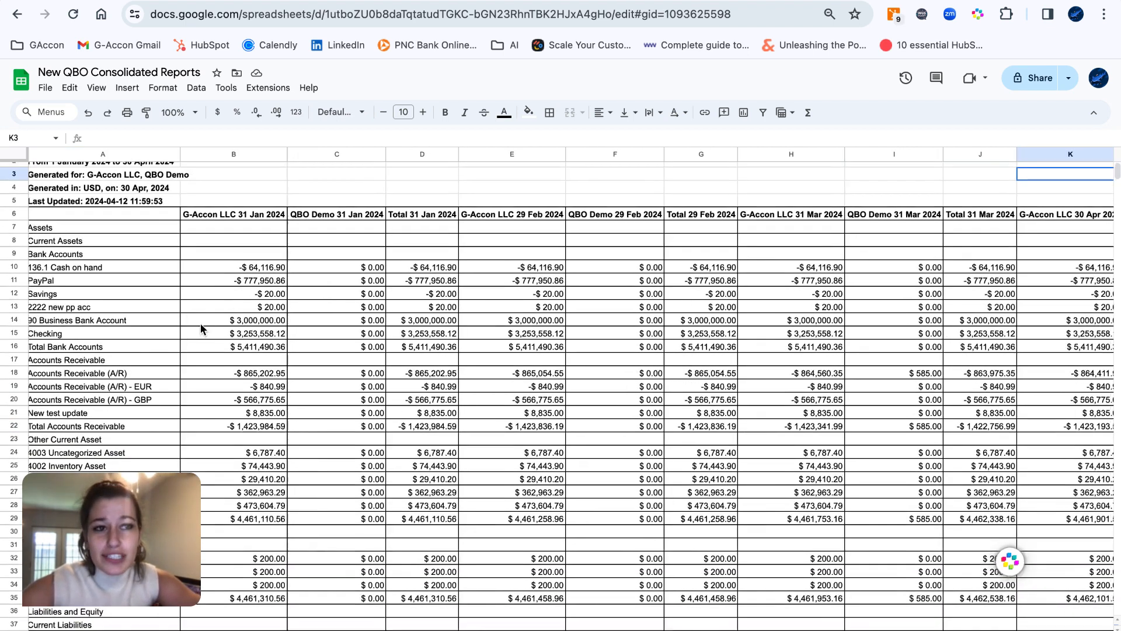
scroll(201, 328, "right", 3)
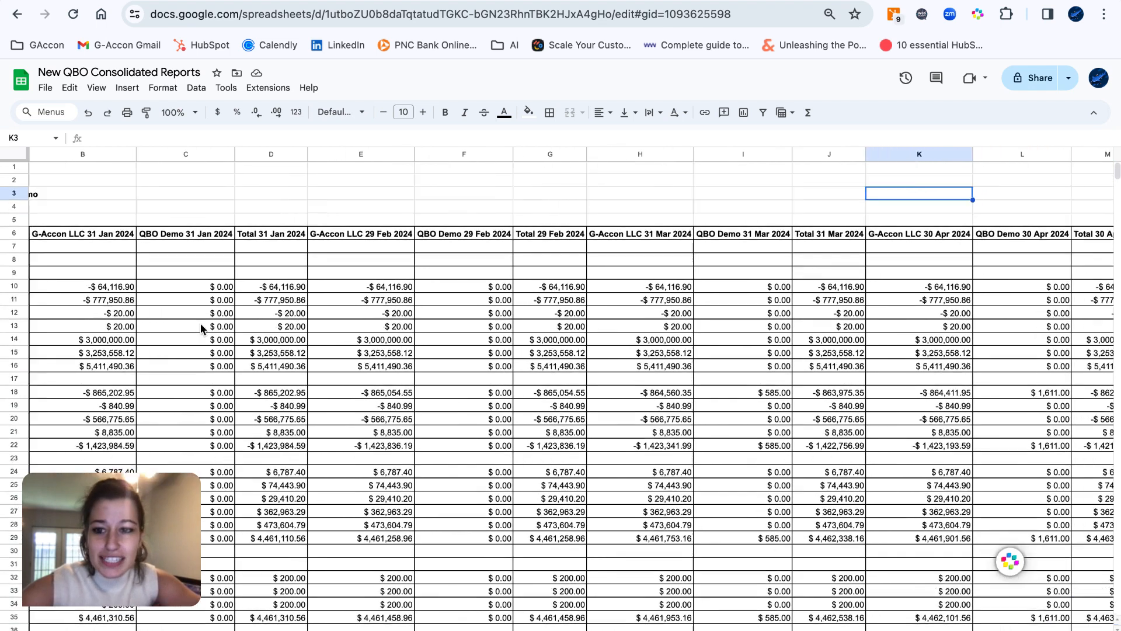
scroll(201, 329, "right", 2)
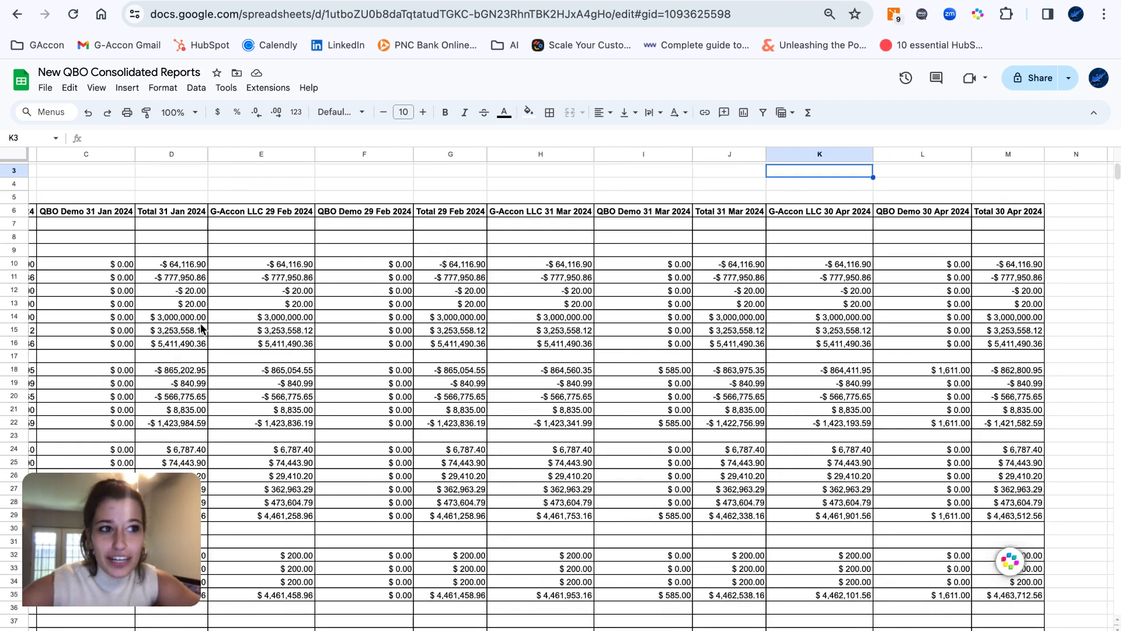
scroll(201, 328, "up", 1)
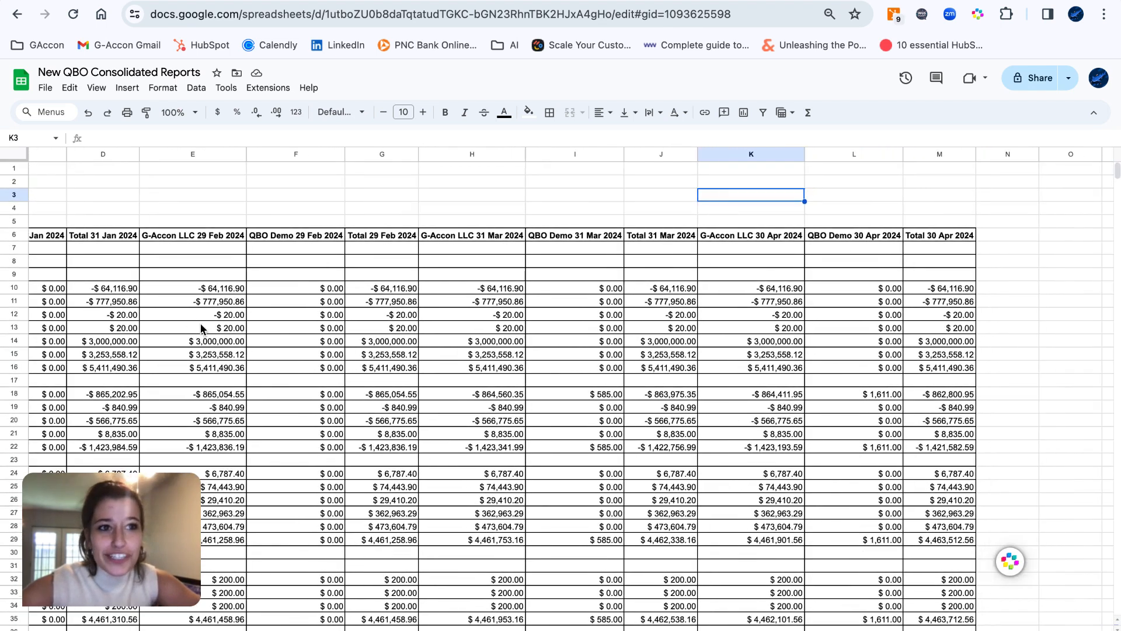
scroll(201, 328, "left", 1)
scroll(200, 325, "left", 4)
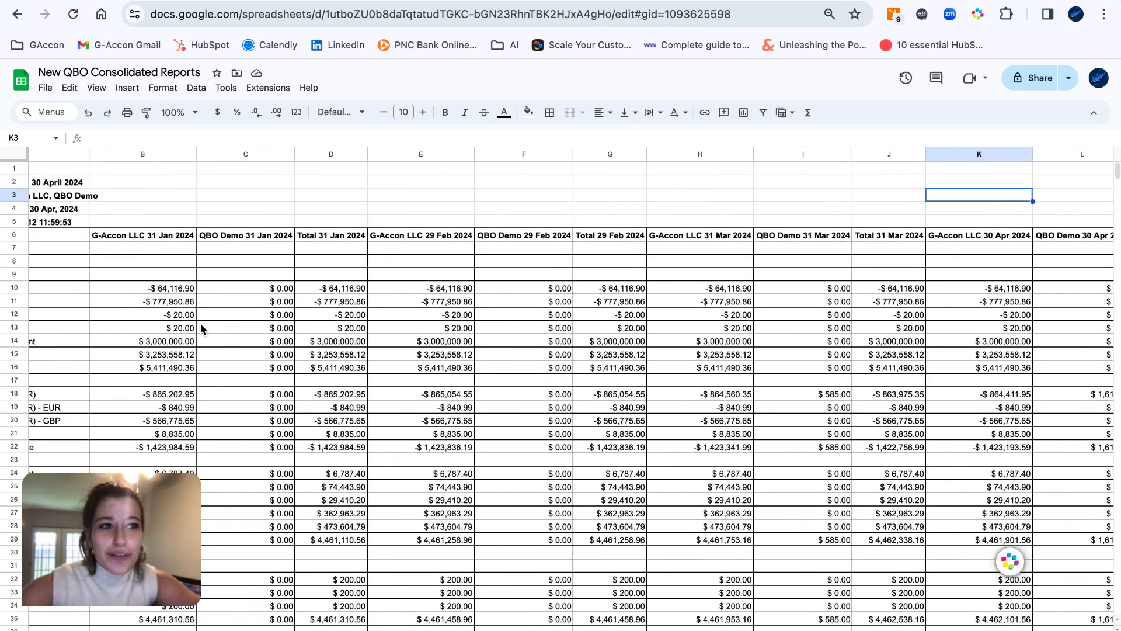
scroll(201, 328, "left", 2)
scroll(201, 328, "up", 1)
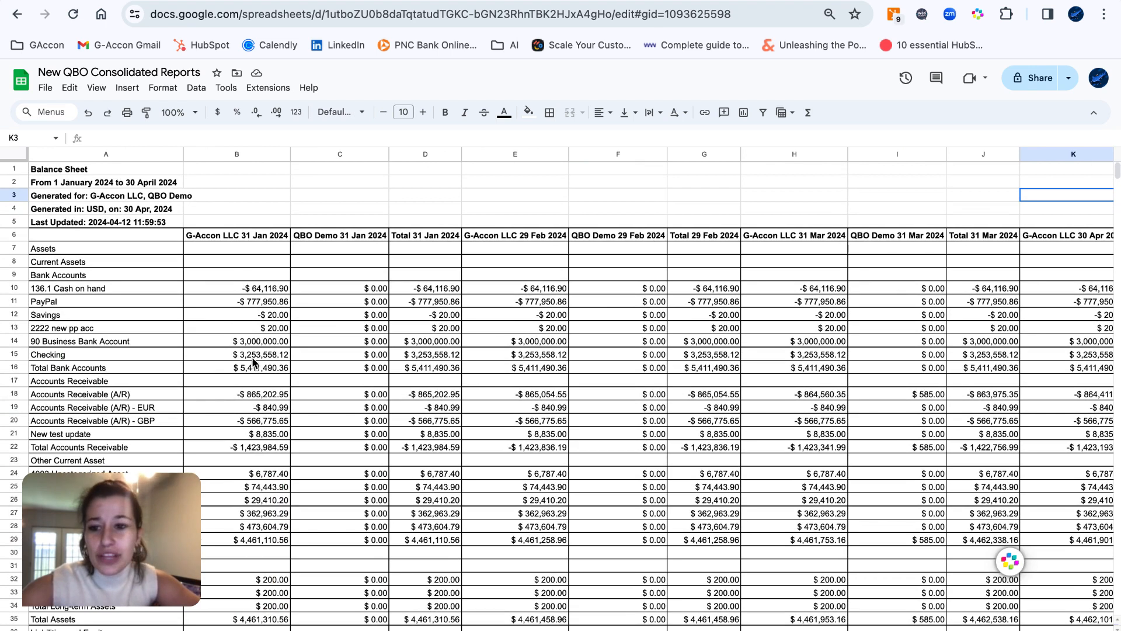
scroll(374, 318, "right", 3)
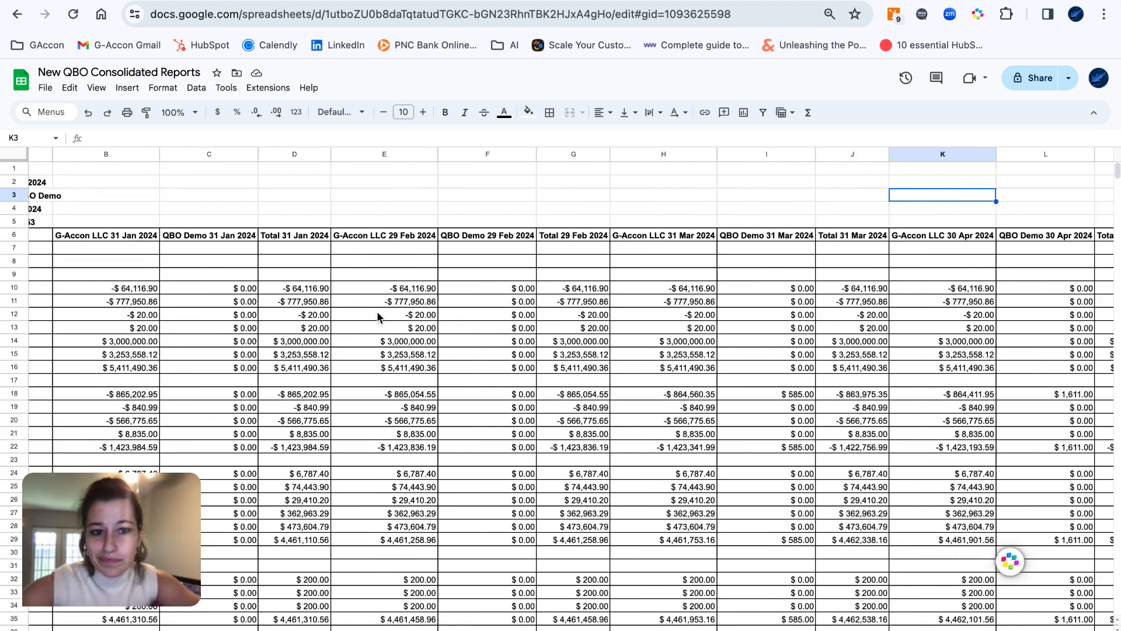
scroll(378, 318, "left", 3)
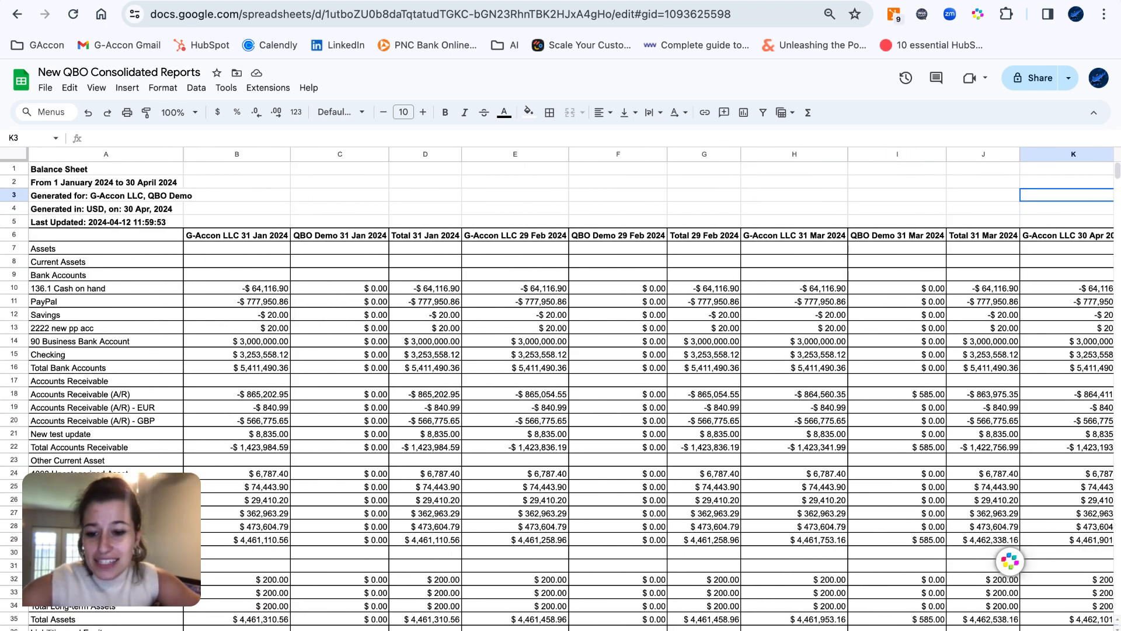
Return to the Profit and Loss sheet with the Company column, and view G-Accon's QuickBooks consolidated report template setup without executing it
left_click(433, 630)
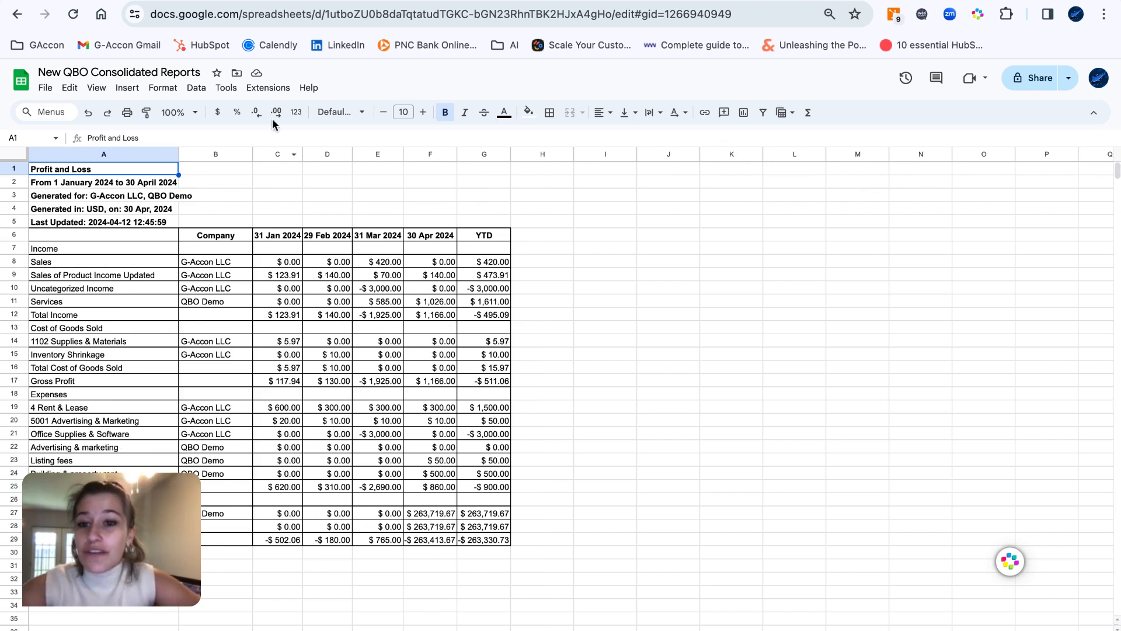
left_click(272, 89)
mouse_move(332, 257)
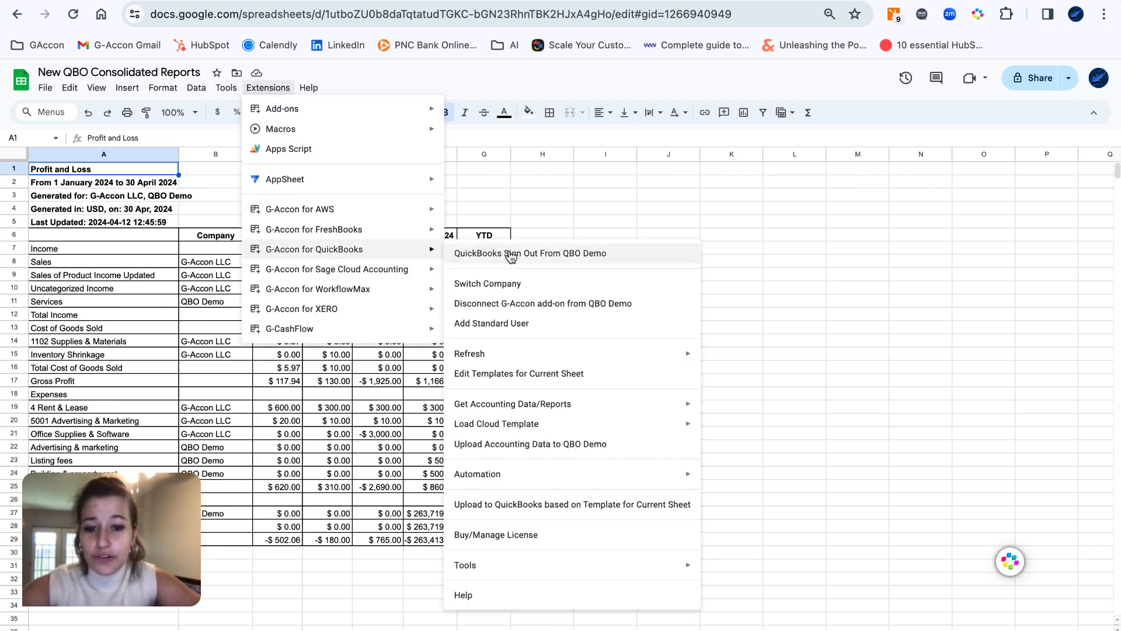
mouse_move(504, 409)
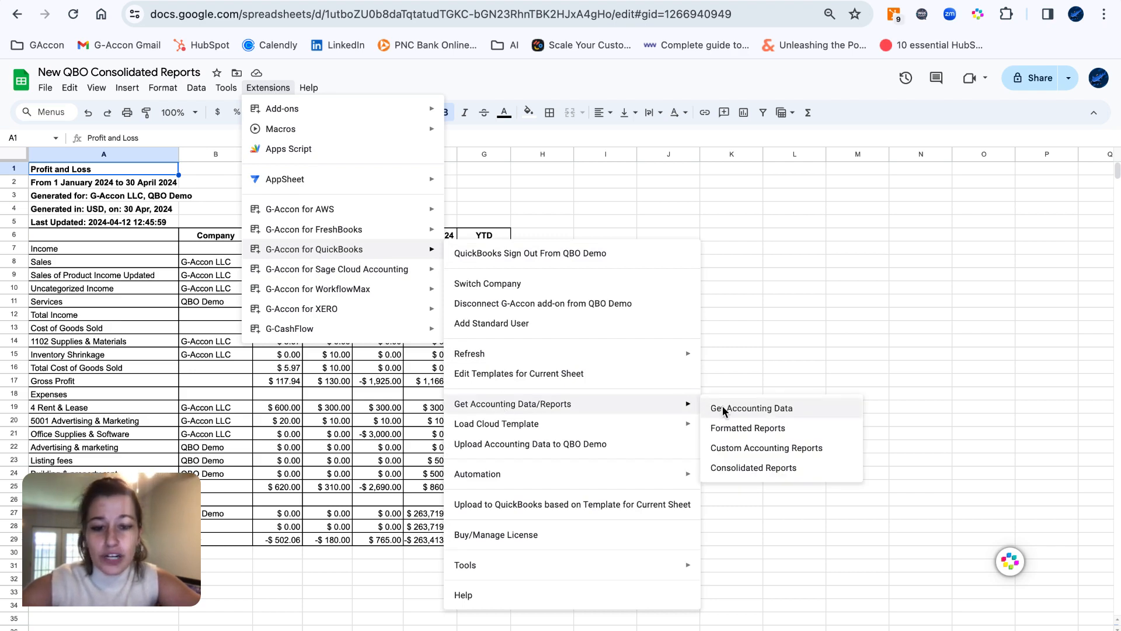
left_click(745, 471)
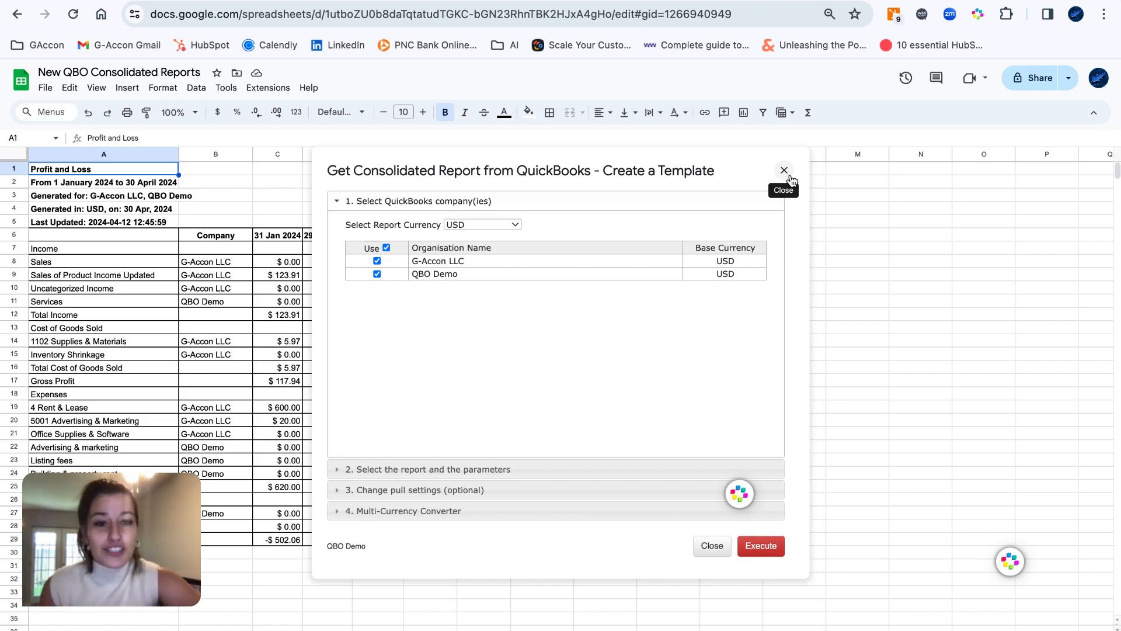
left_click(784, 170)
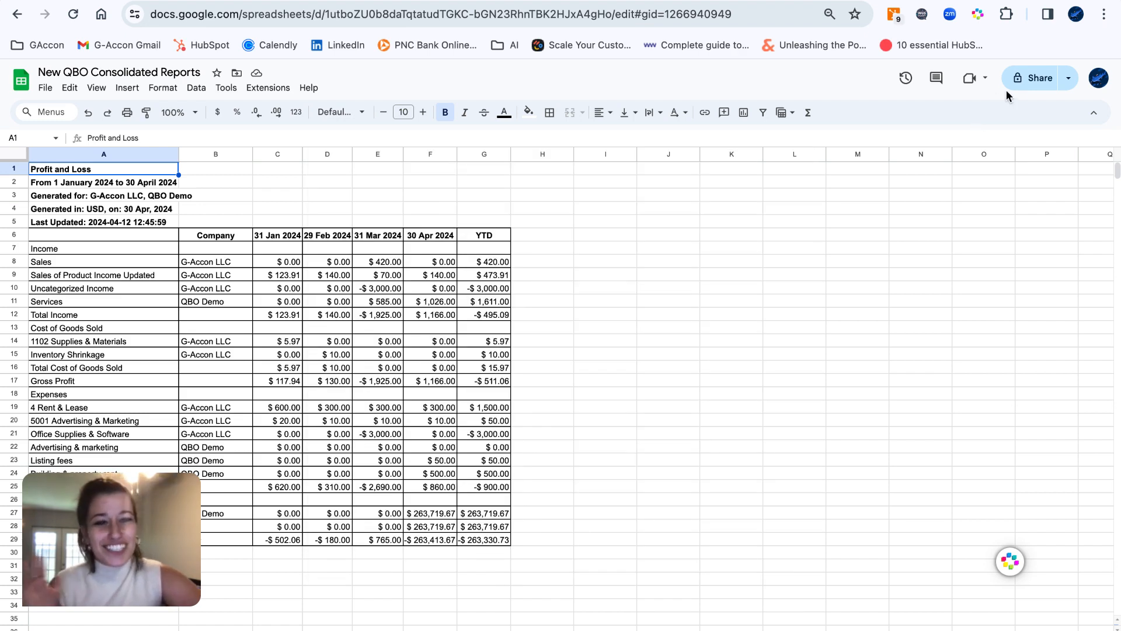